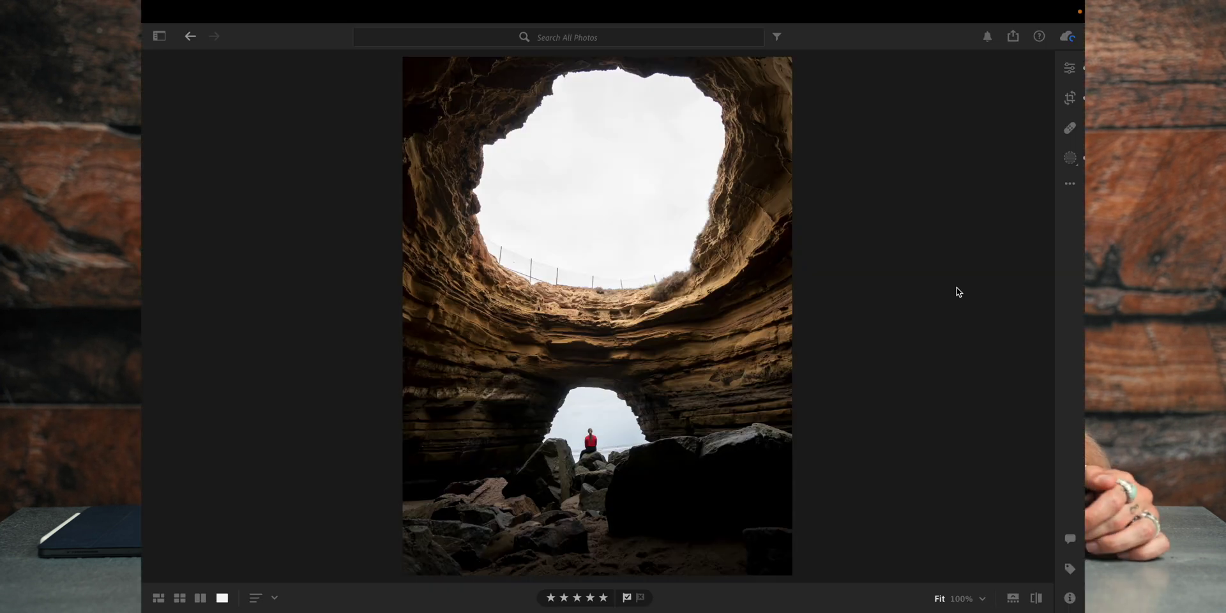
Preview Blue Drama and Sunrise, then apply Adaptive: Sky Dark Drama to the cave photo at Amount 70.
{"action": "left_click", "coordinate": [1070, 70]}
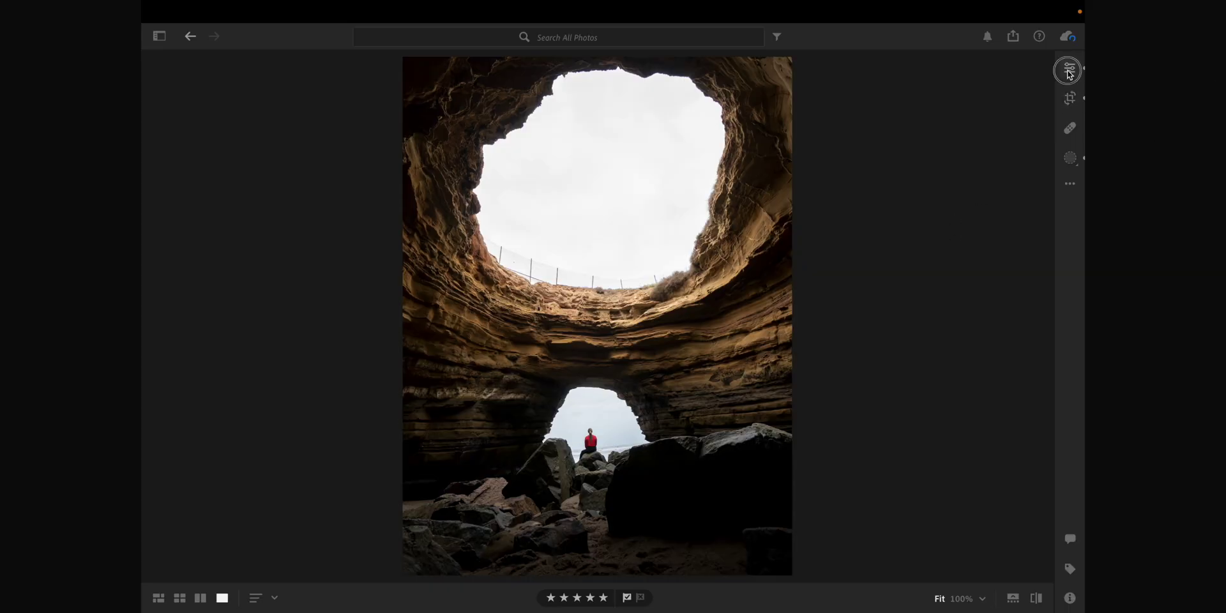
{"action": "left_click", "coordinate": [923, 137]}
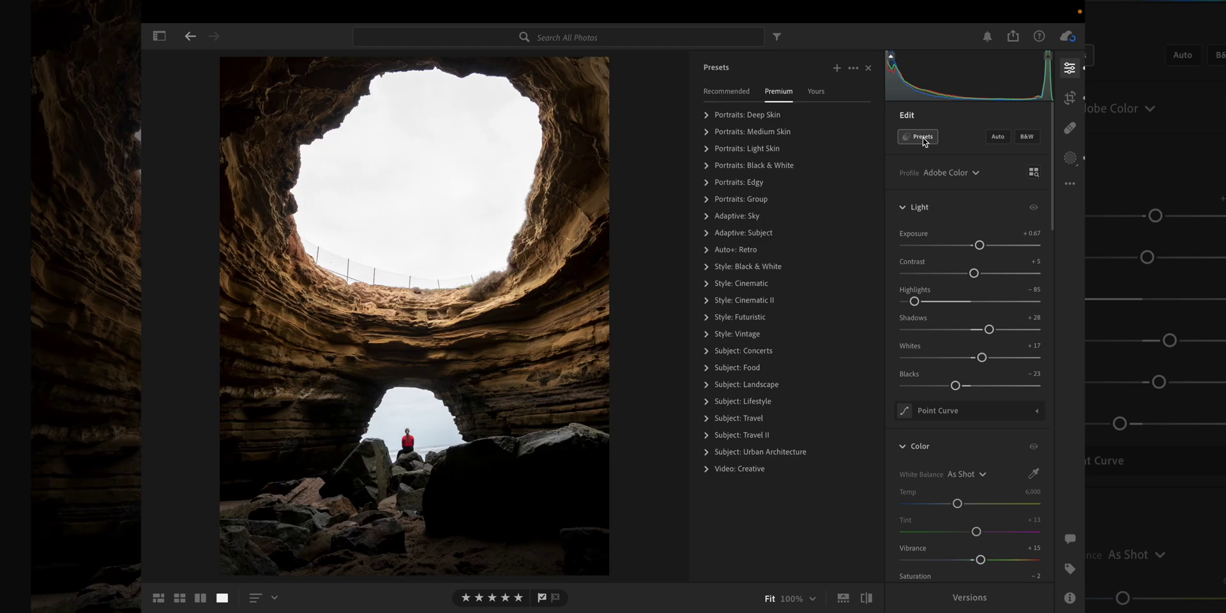
{"action": "left_click", "coordinate": [707, 217]}
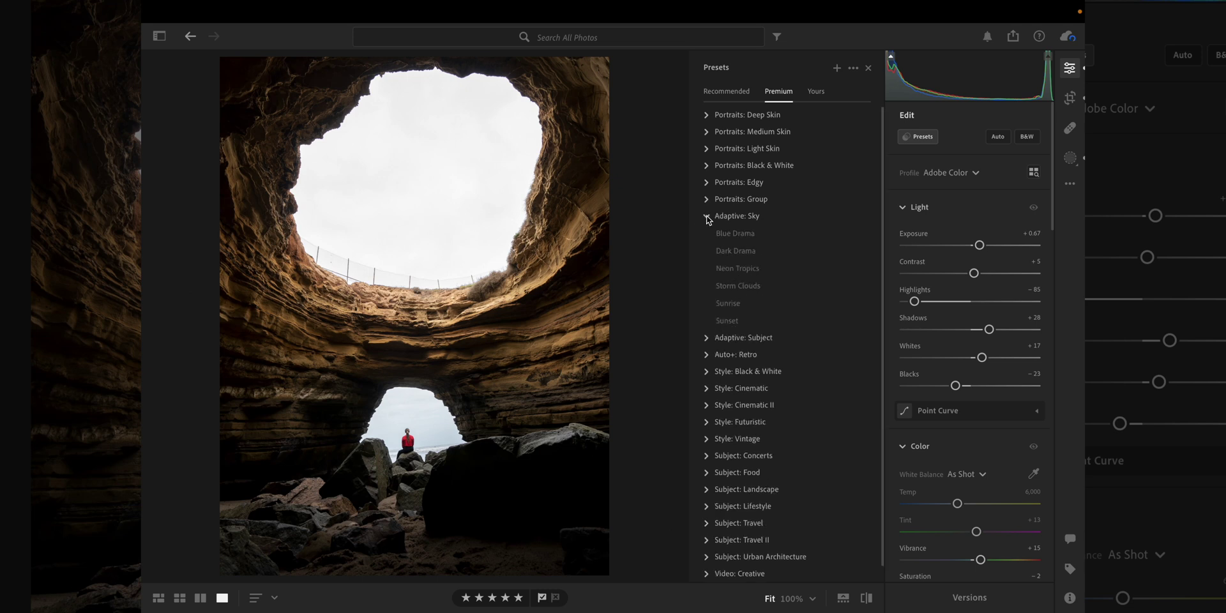
{"action": "left_click", "coordinate": [728, 233]}
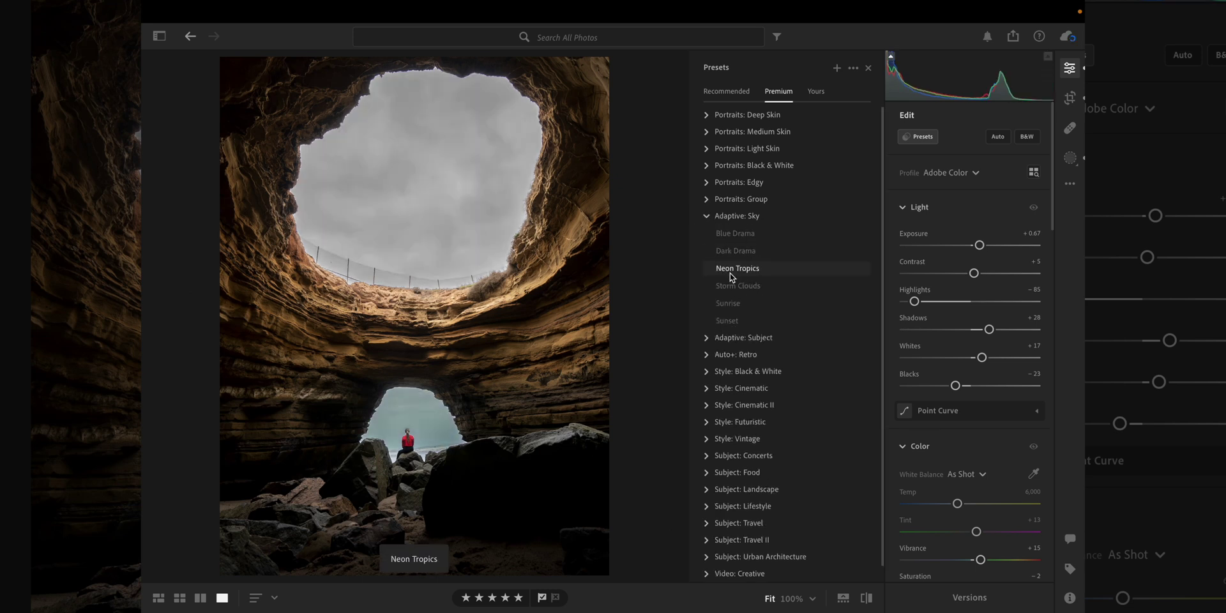
{"action": "left_click", "coordinate": [730, 303]}
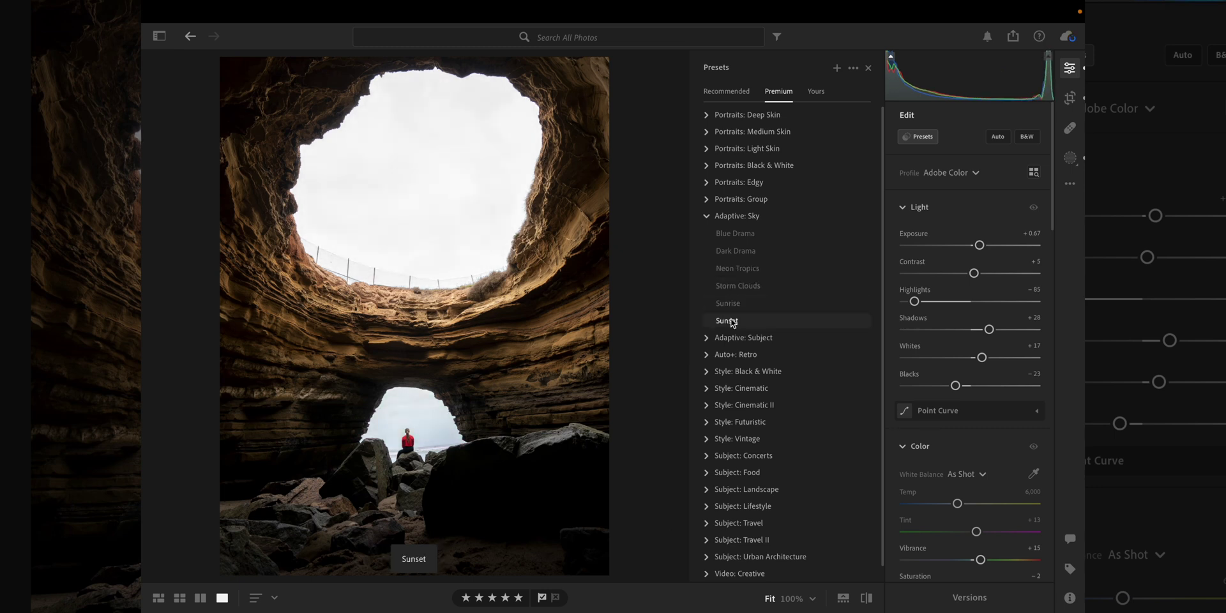
{"action": "left_click", "coordinate": [731, 251]}
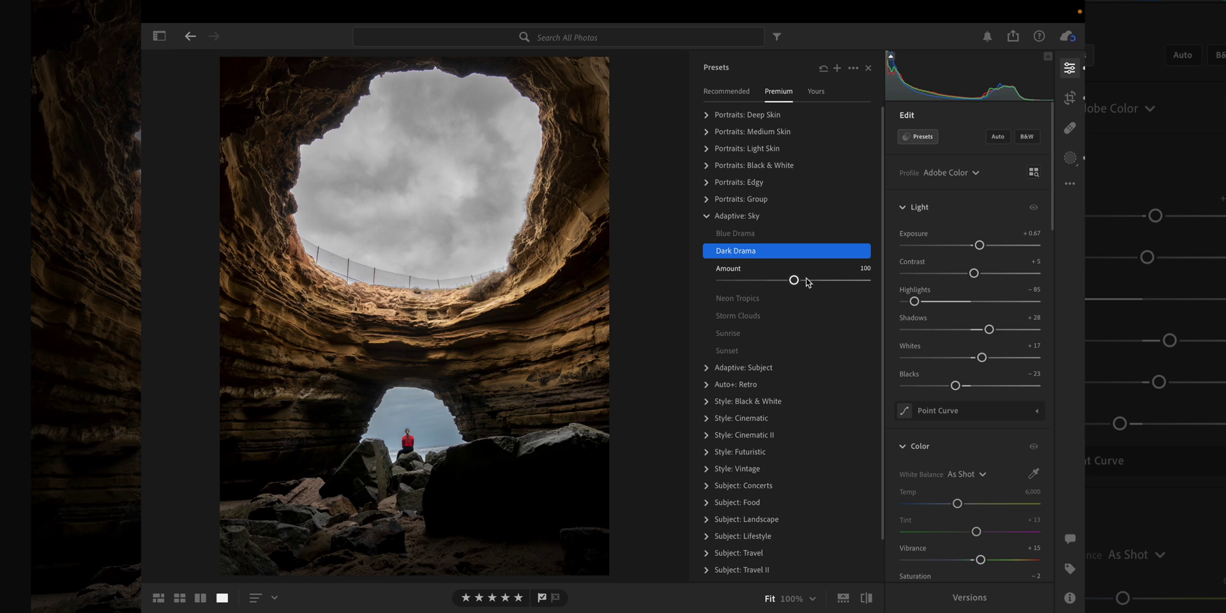
{"action": "left_click_drag", "start_coordinate": [794, 280], "coordinate": [772, 285]}
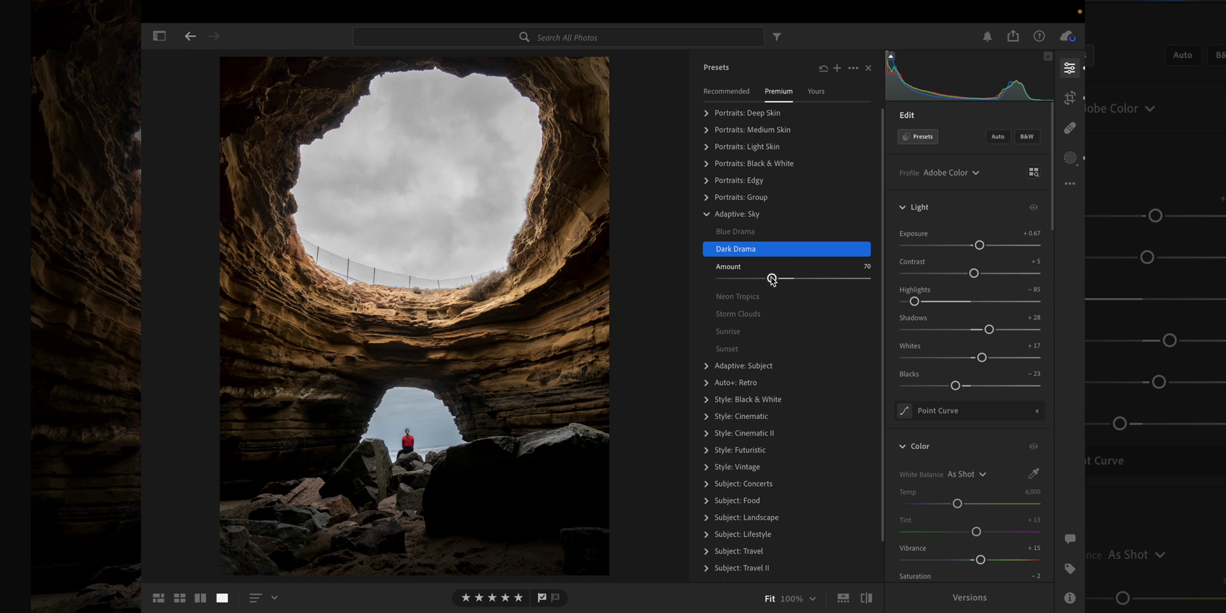
Open the moon-over-city skyline photo and apply the Adaptive: Sky Sunset preset at Amount 63.
{"action": "key", "text": "g"}
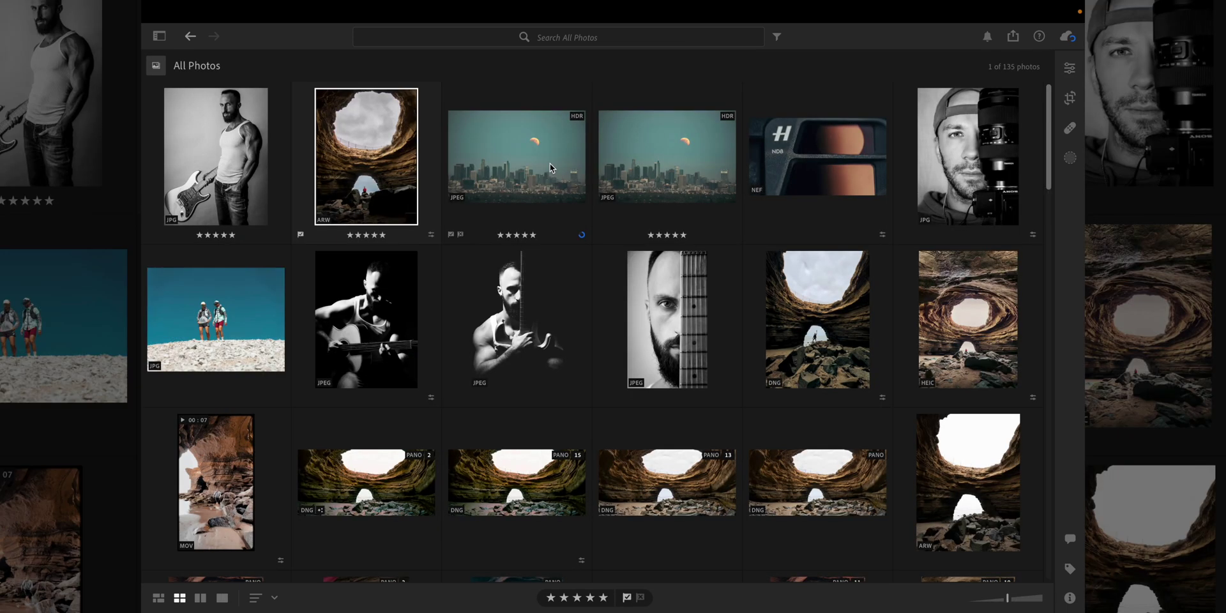
{"action": "double_click", "coordinate": [549, 163]}
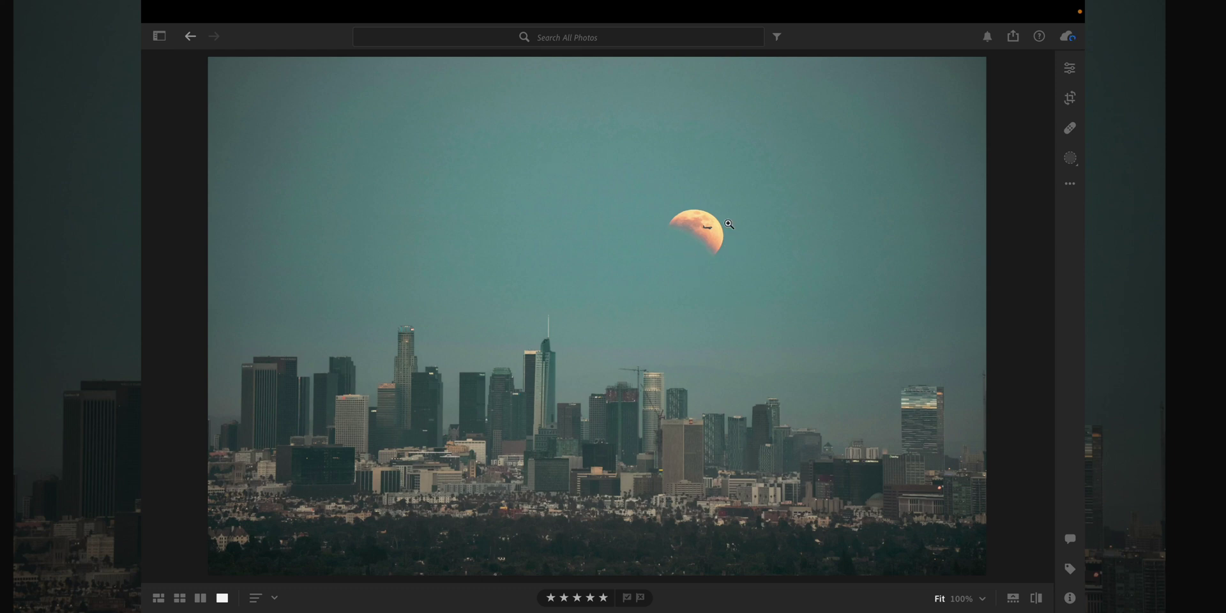
{"action": "left_click", "coordinate": [1069, 68]}
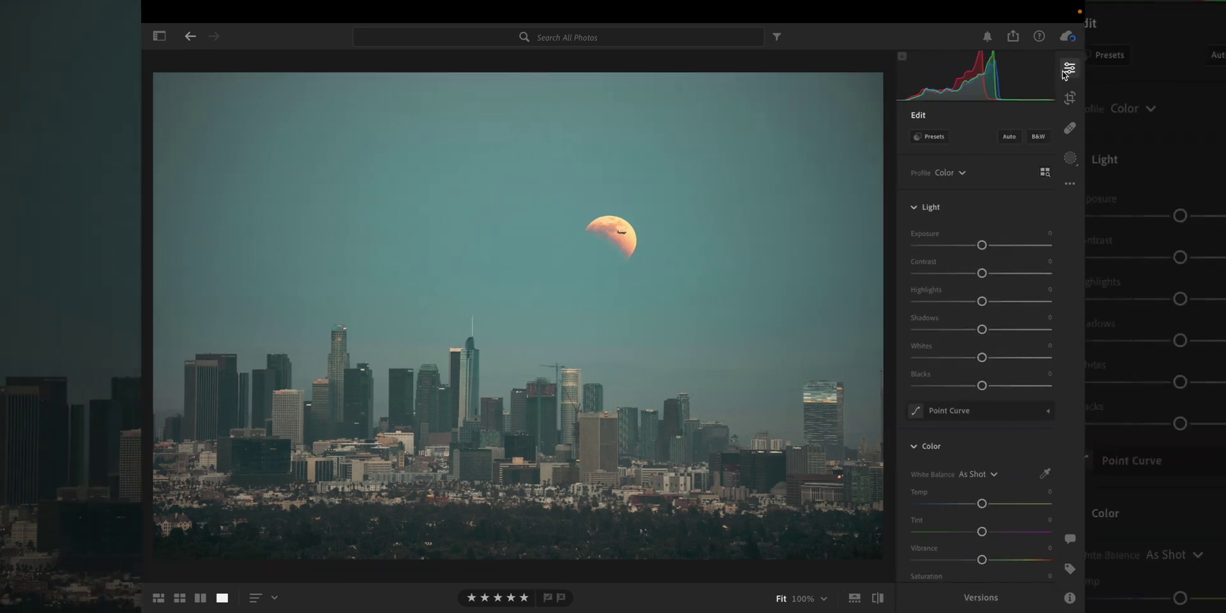
{"action": "left_click", "coordinate": [927, 136]}
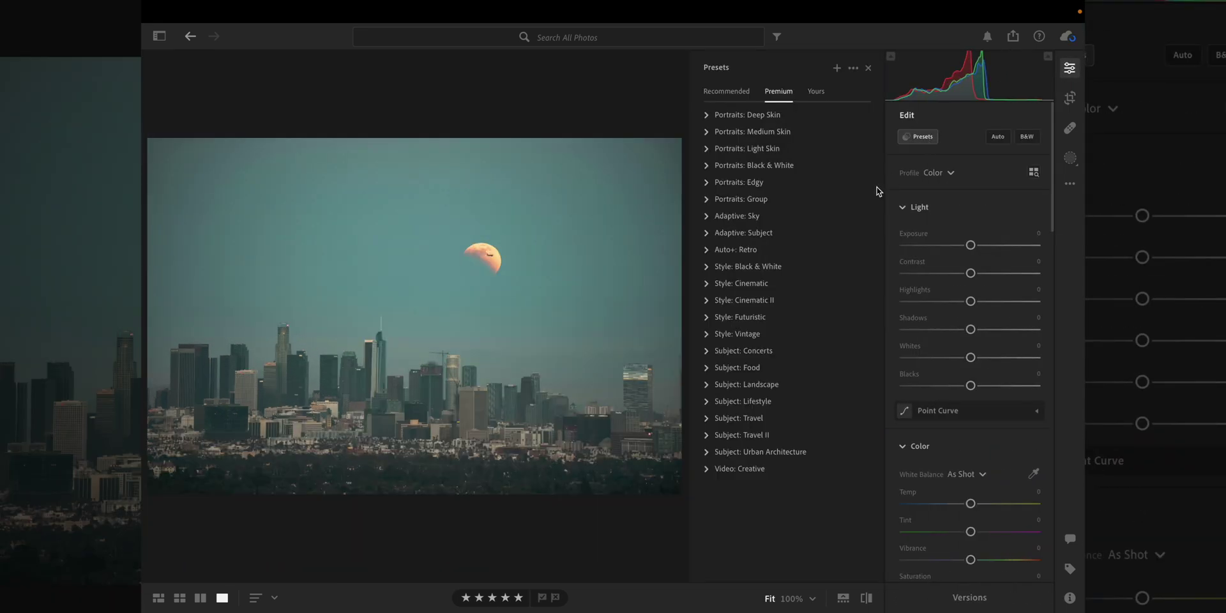
{"action": "left_click", "coordinate": [705, 215]}
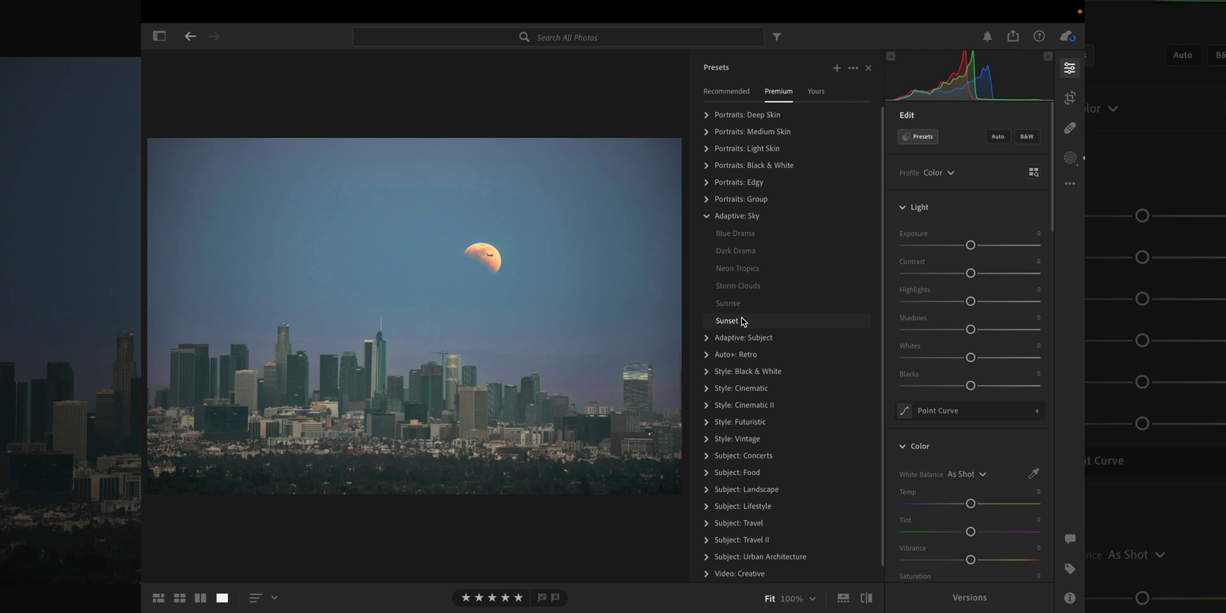
{"action": "left_click", "coordinate": [759, 322]}
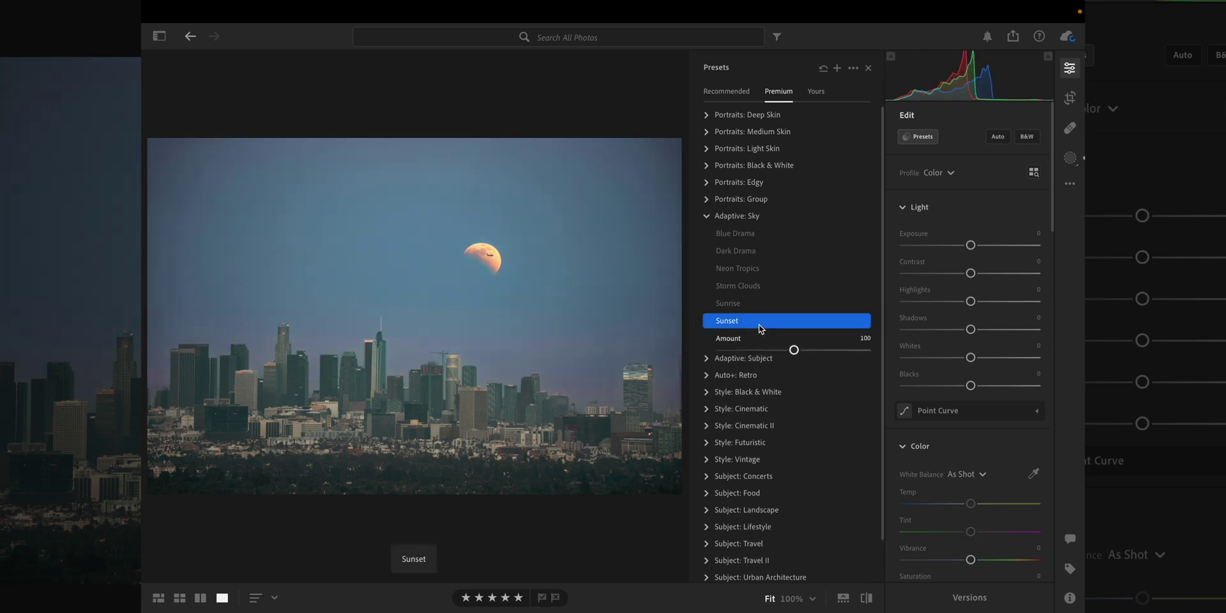
{"action": "left_click_drag", "start_coordinate": [796, 355], "coordinate": [766, 351]}
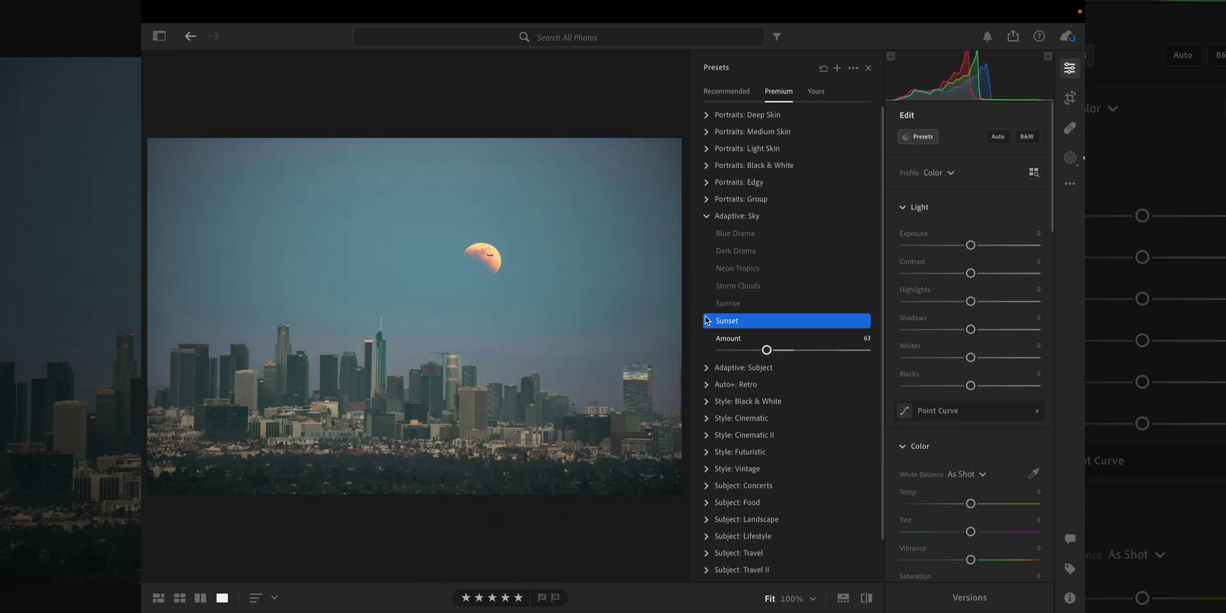
Compare the Sunset edit against the original photo, then return to the All Photos grid.
{"action": "left_click", "coordinate": [919, 136]}
{"action": "key", "text": "backslash"}
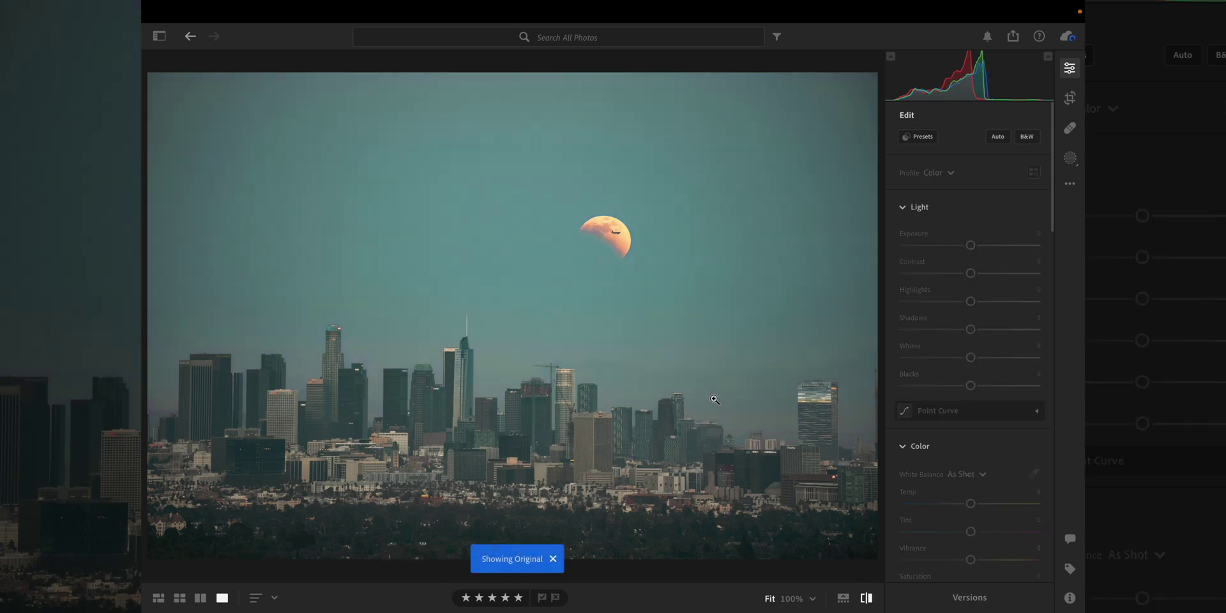
{"action": "key", "text": "backslash"}
{"action": "key", "text": "backslash"}
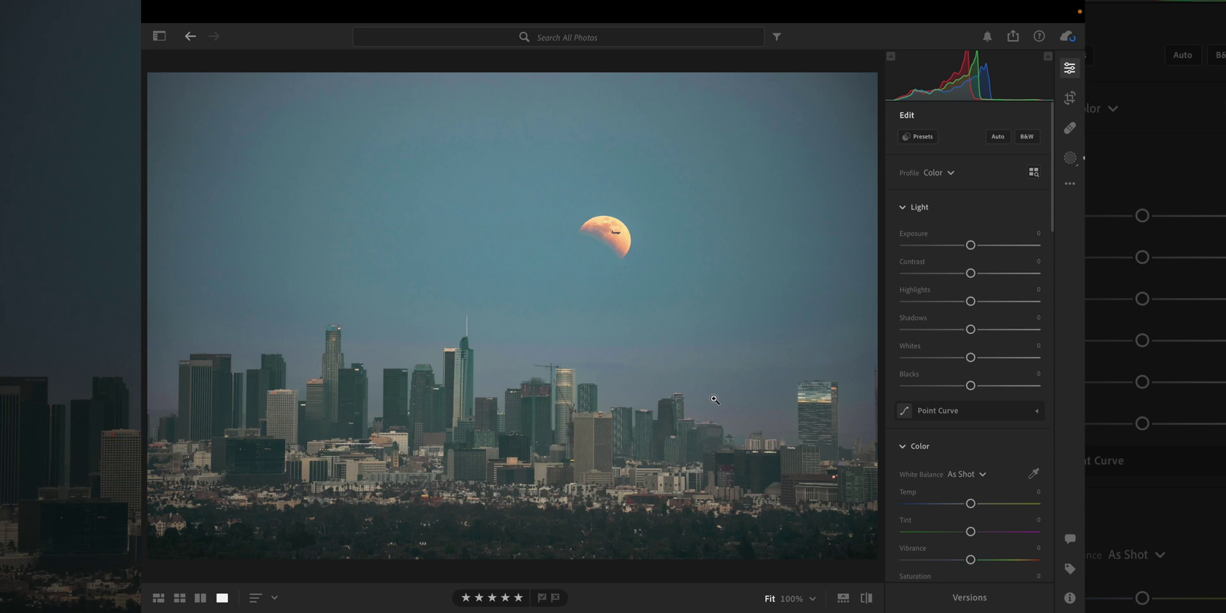
{"action": "key", "text": "backslash"}
{"action": "key", "text": "backslash"}
{"action": "key", "text": "g"}
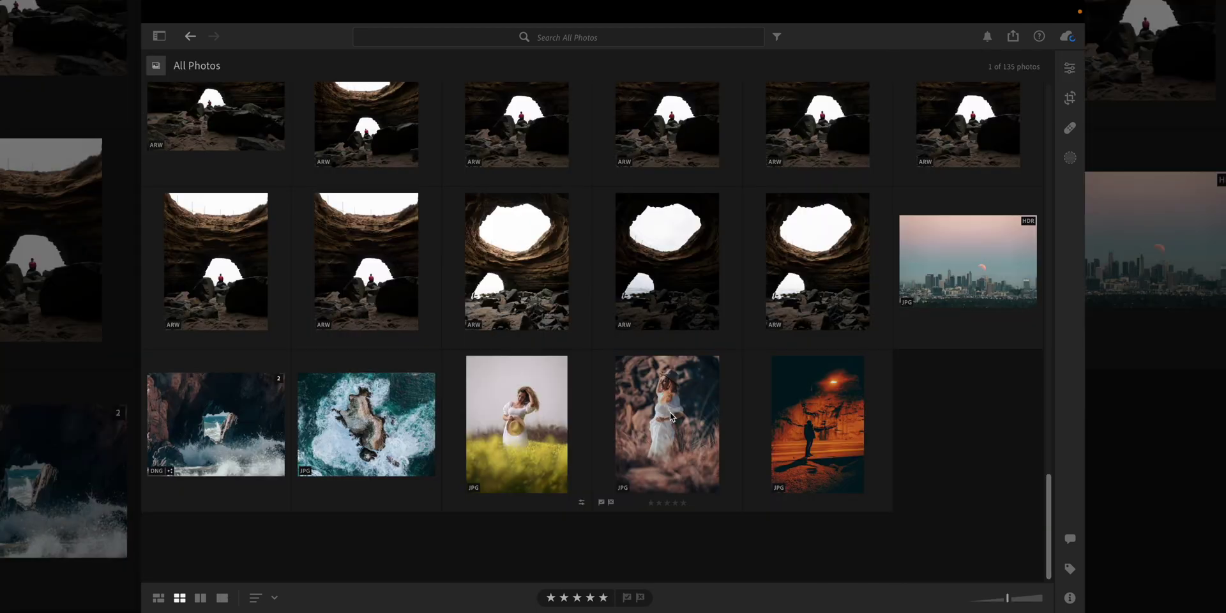
Open the woman-in-white portrait and apply the Adaptive: Subject Soft preset, boosted well above 100.
{"action": "double_click", "coordinate": [670, 413]}
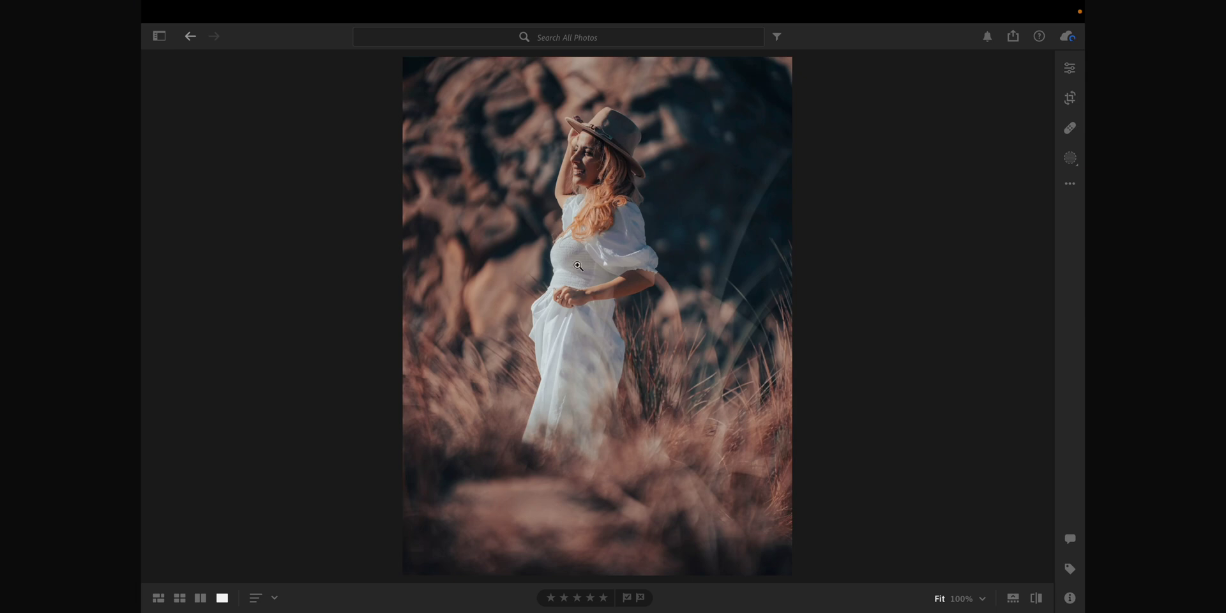
{"action": "left_click", "coordinate": [1070, 68]}
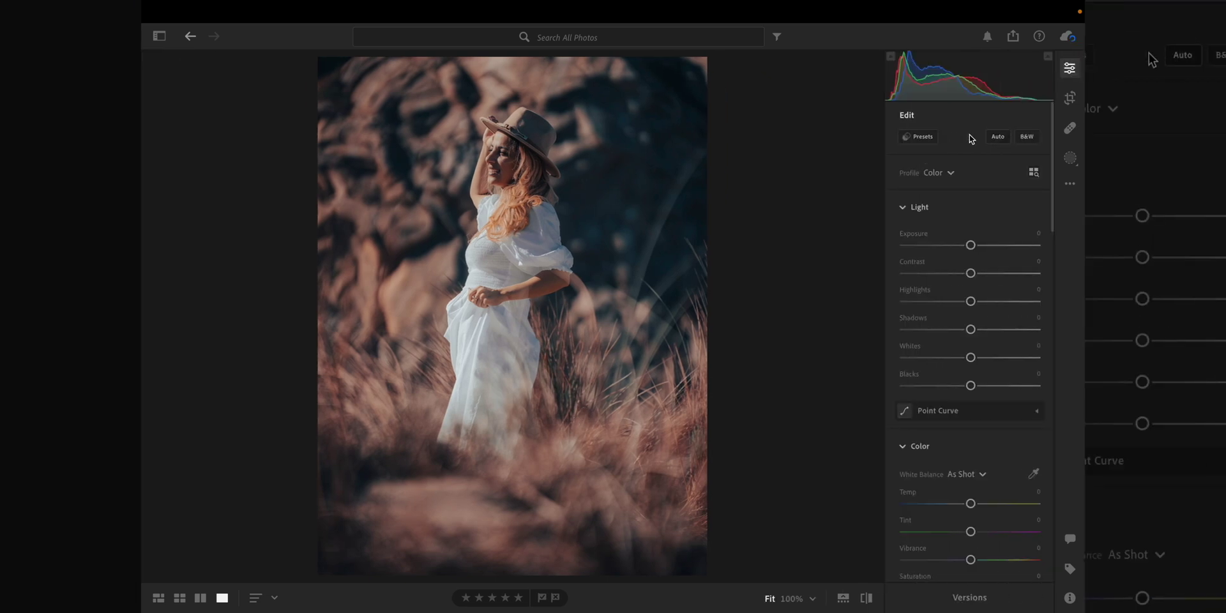
{"action": "left_click", "coordinate": [919, 136]}
{"action": "left_click", "coordinate": [706, 216]}
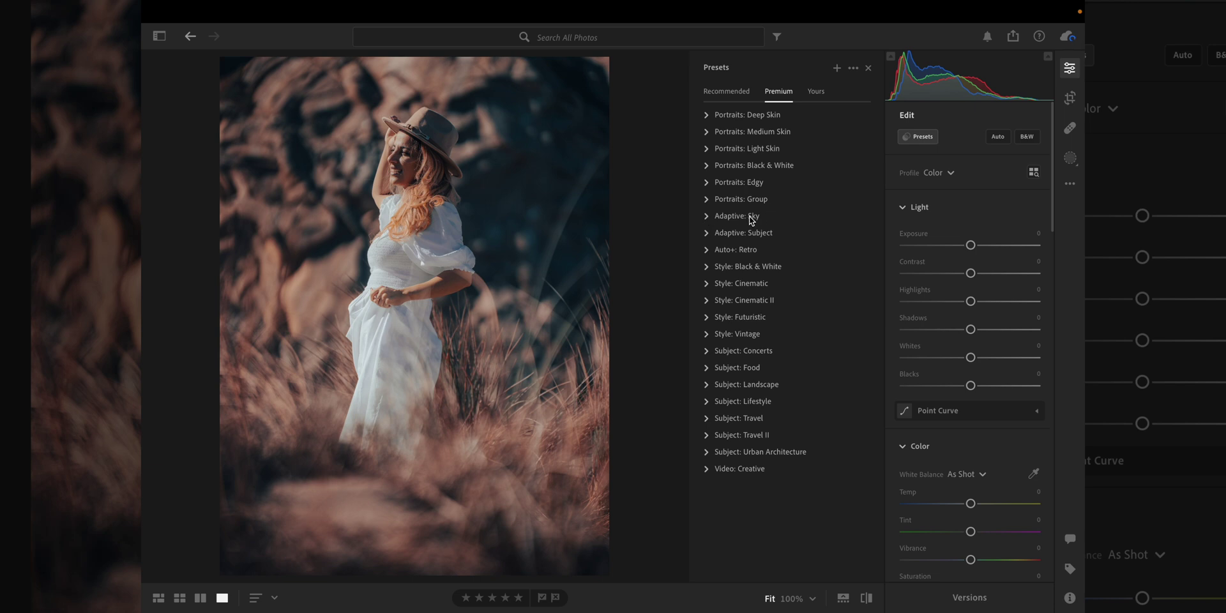
{"action": "left_click", "coordinate": [707, 234]}
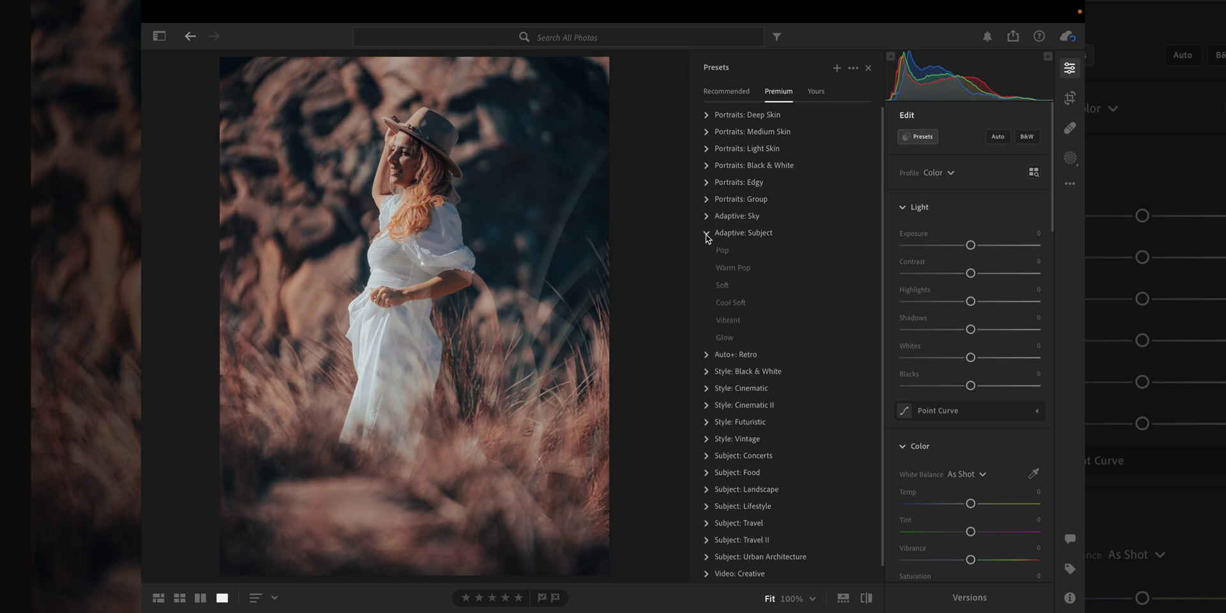
{"action": "left_click", "coordinate": [722, 250]}
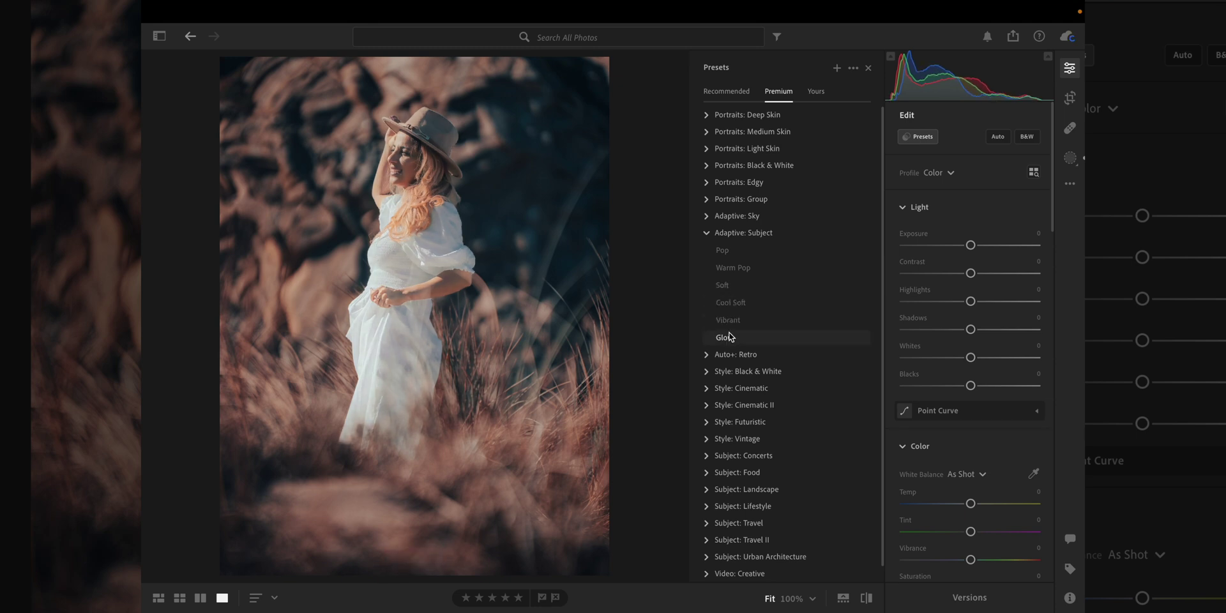
{"action": "left_click", "coordinate": [741, 286]}
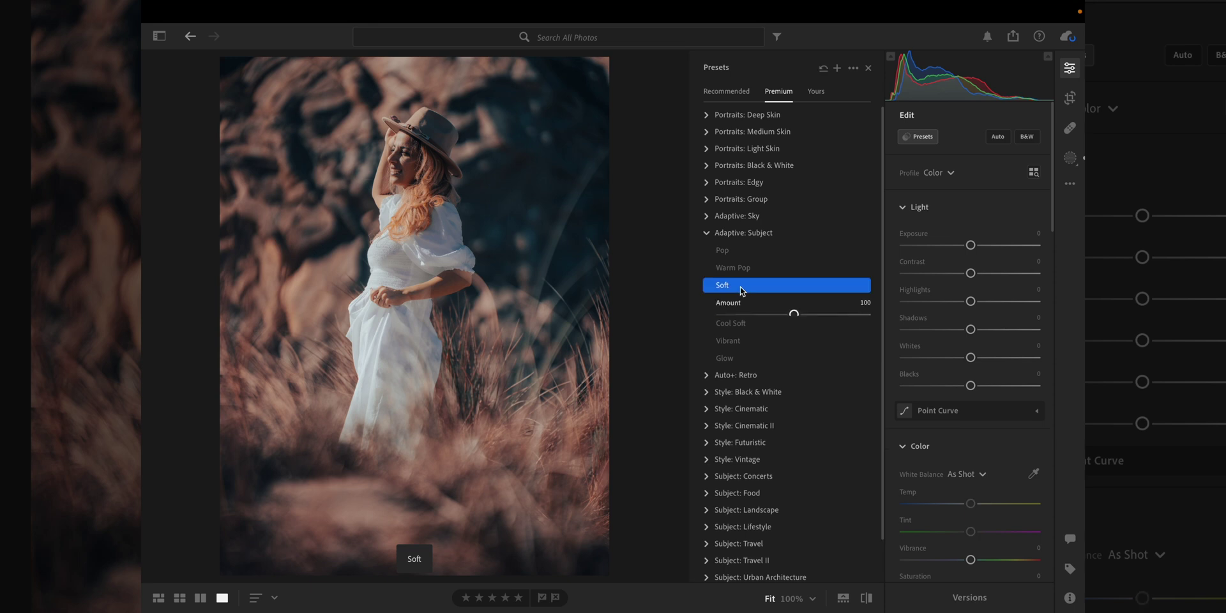
{"action": "left_click_drag", "start_coordinate": [794, 315], "coordinate": [846, 321]}
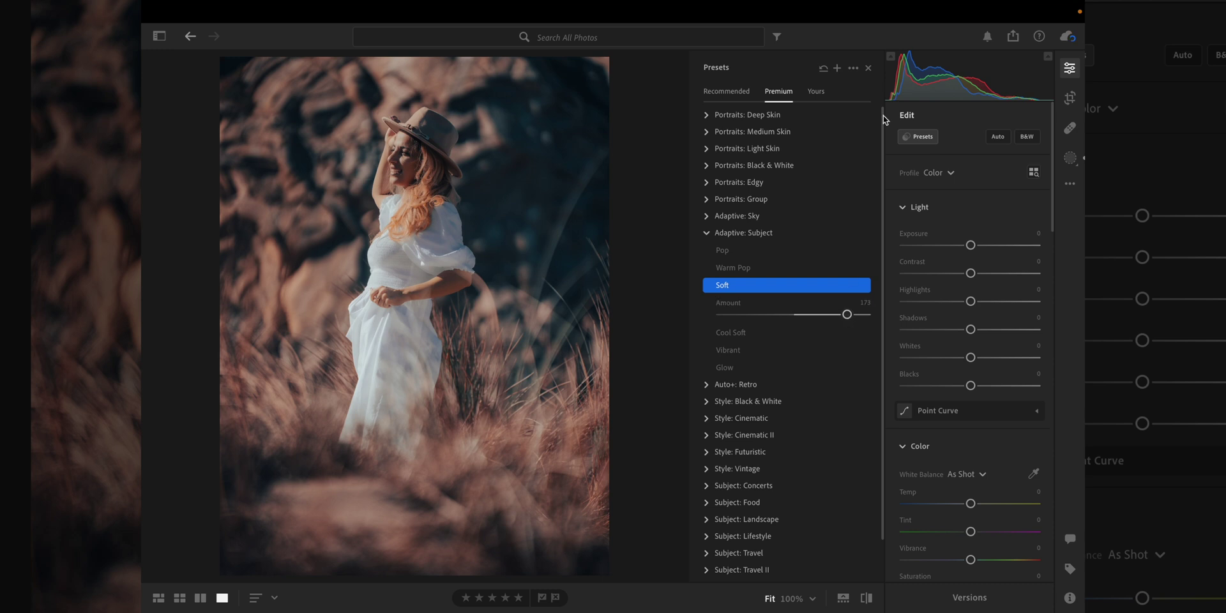
Zoom to 100% on the woman's face, compare with the original, then fit the portrait to view.
{"action": "left_click", "coordinate": [917, 136]}
{"action": "left_click", "coordinate": [506, 161]}
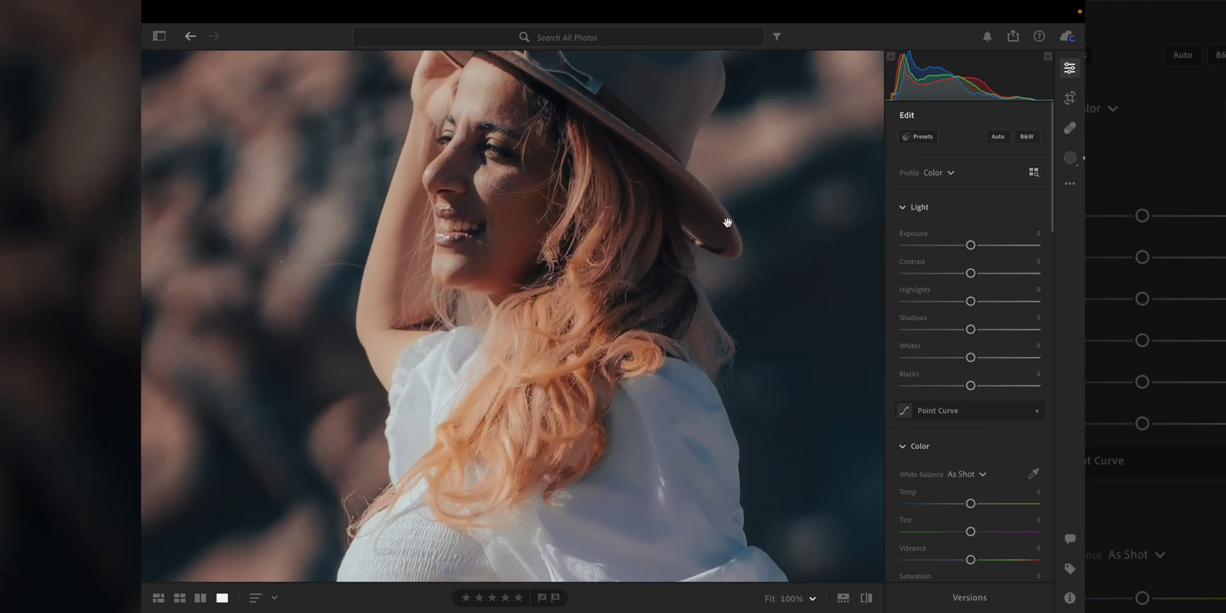
{"action": "key", "text": "backslash"}
{"action": "key", "text": "backslash"}
{"action": "key", "text": "backslash"}
{"action": "key", "text": "backslash"}
{"action": "key", "text": "backslash"}
{"action": "key", "text": "backslash"}
{"action": "left_click", "coordinate": [771, 598]}
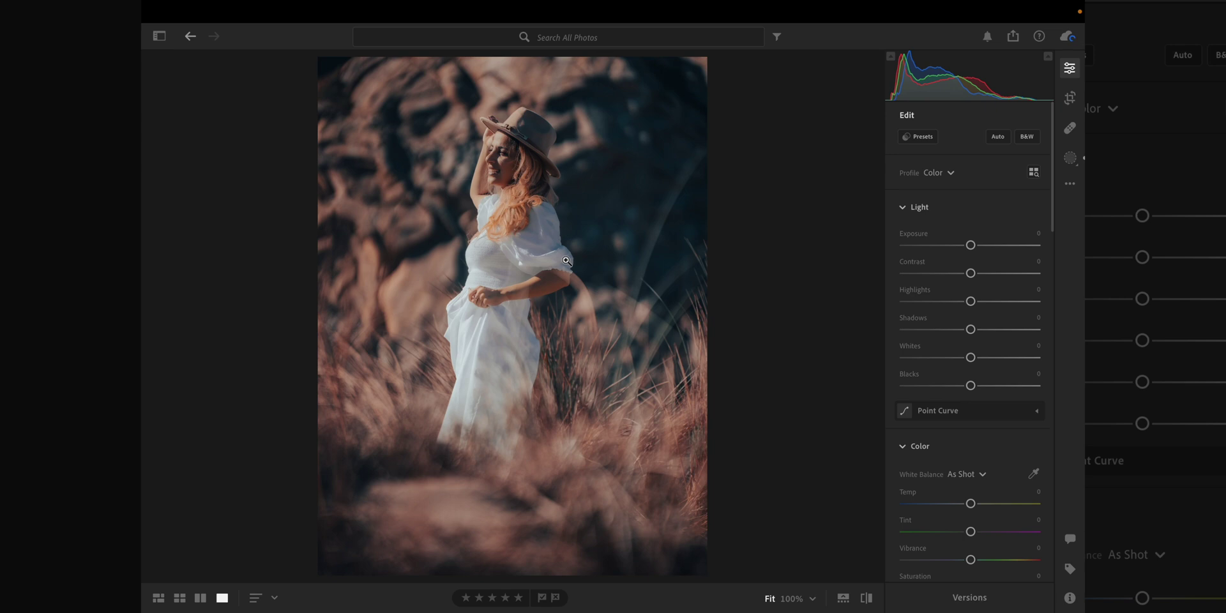
Show the filmstrip and compare the hat portrait side by side with the yellow-field photo, swapping them.
{"action": "left_click", "coordinate": [842, 598]}
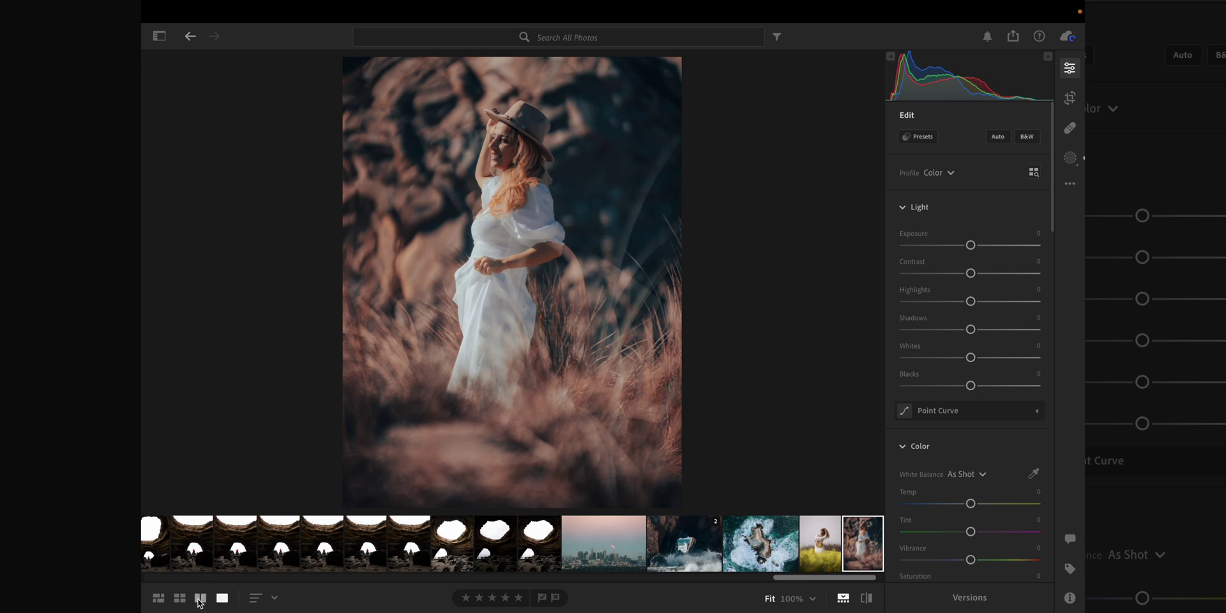
{"action": "left_click", "coordinate": [200, 598]}
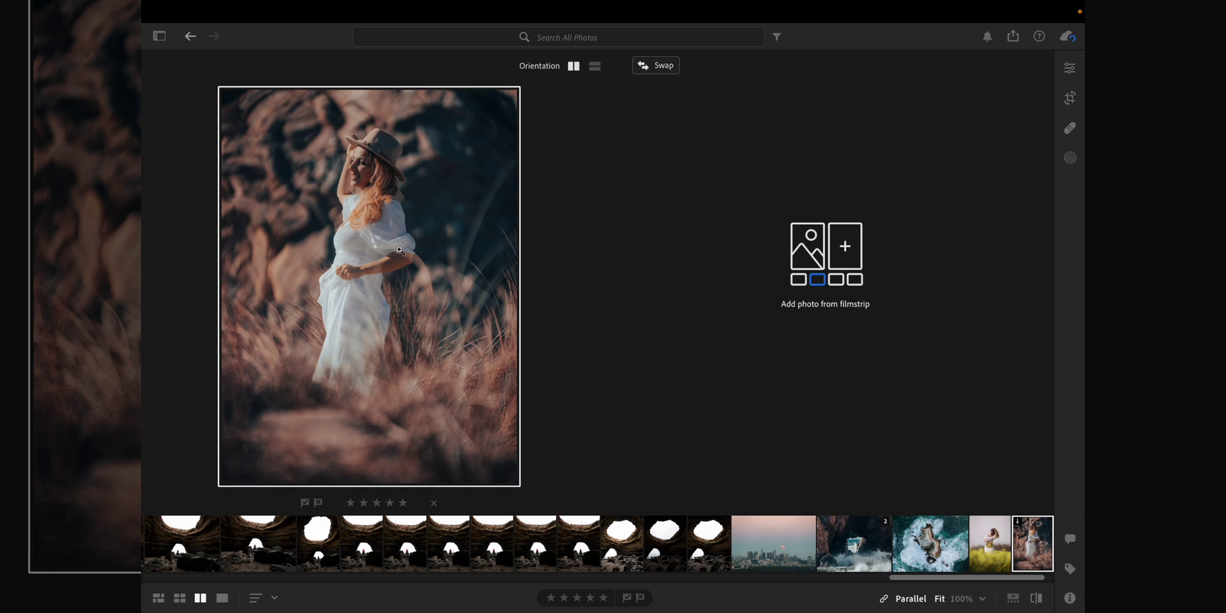
{"action": "left_click", "coordinate": [996, 542]}
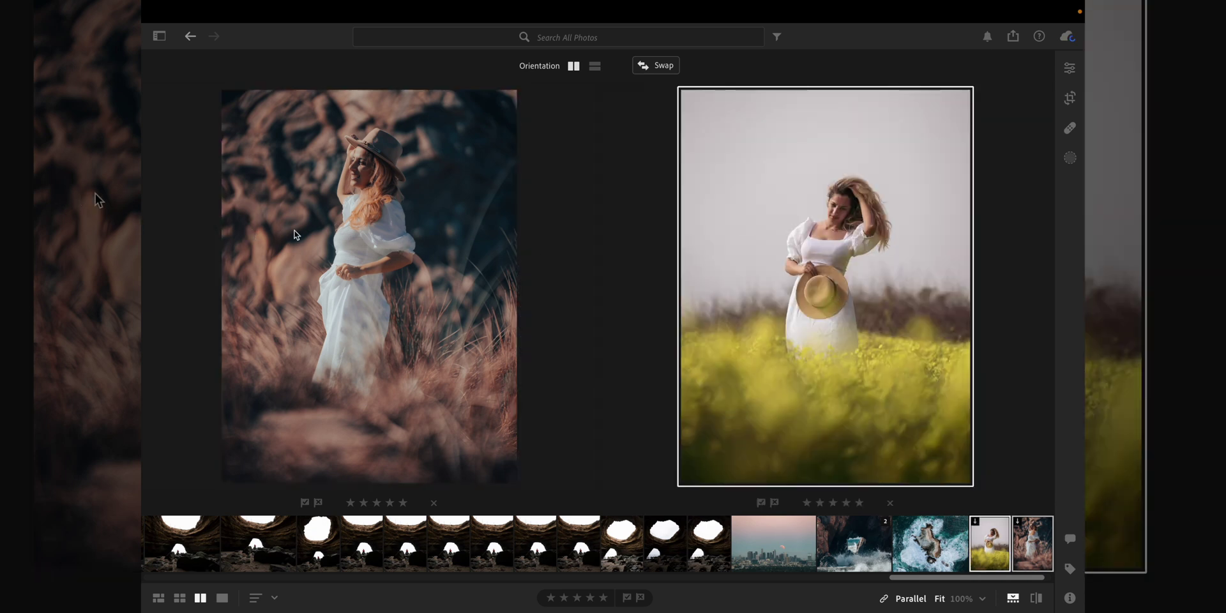
{"action": "left_click", "coordinate": [661, 65]}
{"action": "left_click", "coordinate": [661, 66]}
Zoom both photos in on the faces and switch between stacked and side-by-side layouts, swapping top and bottom.
{"action": "left_click", "coordinate": [805, 216]}
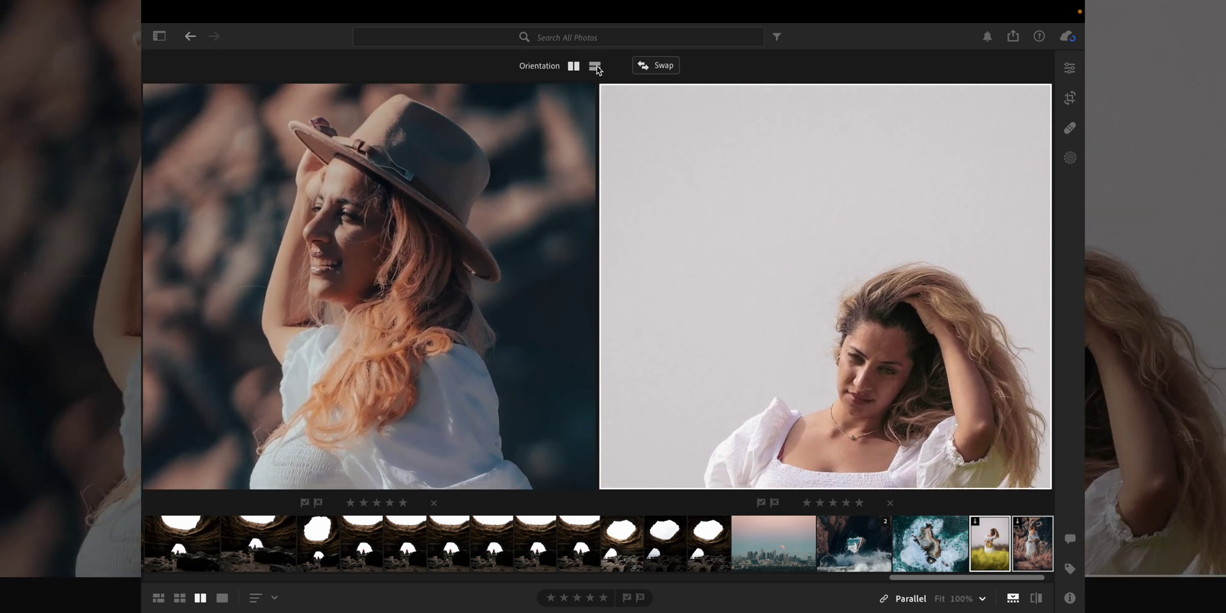
{"action": "left_click", "coordinate": [595, 66]}
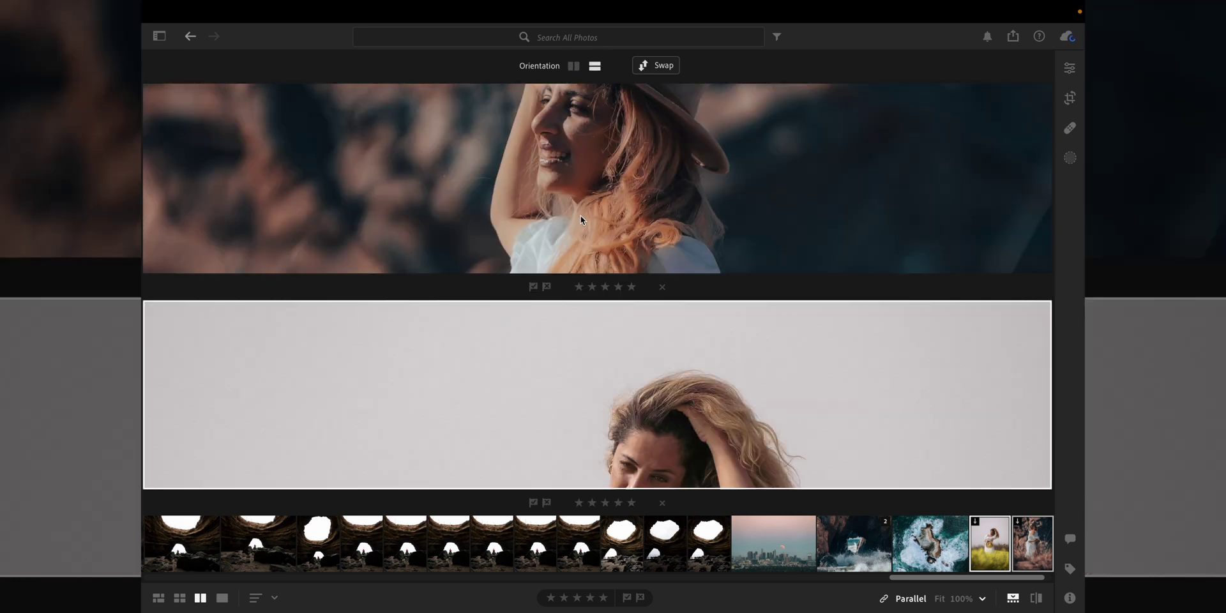
{"action": "left_click", "coordinate": [574, 66]}
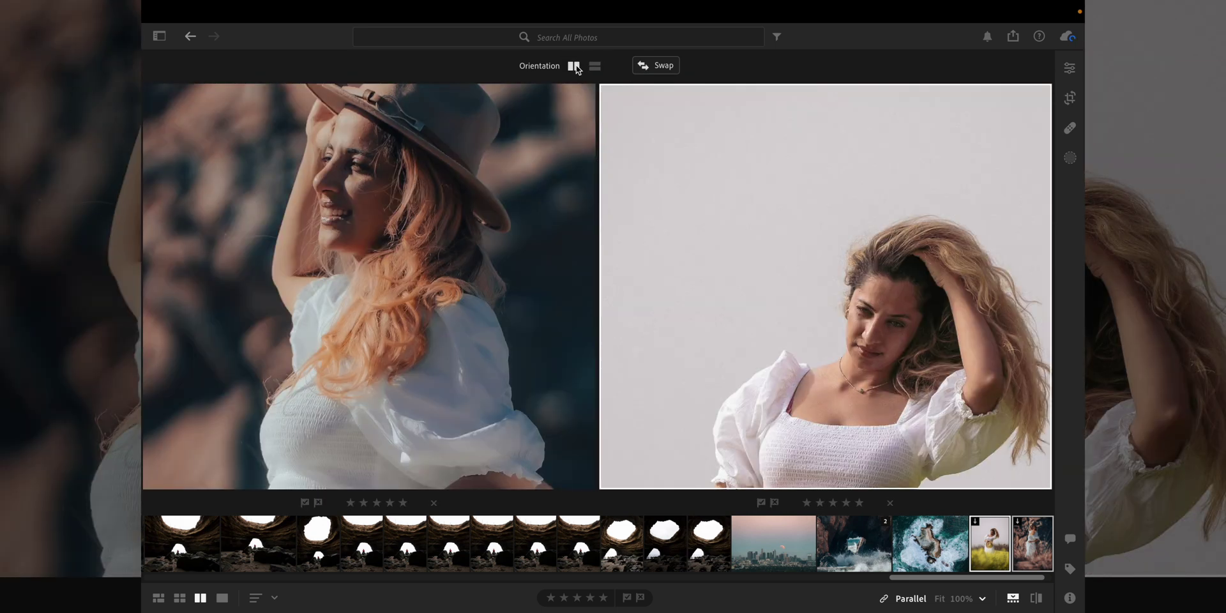
{"action": "left_click", "coordinate": [595, 67]}
{"action": "left_click", "coordinate": [648, 67]}
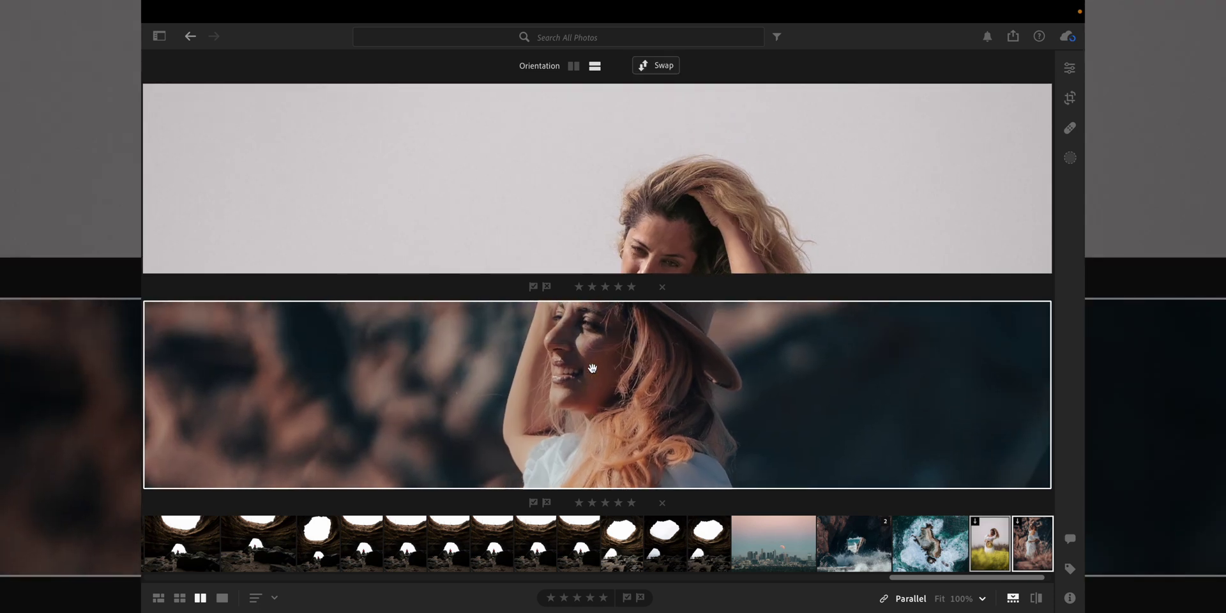
Open the aerial rock photo and set its rock Mask 1 to Temp +51, Texture +58, Clarity +70.
{"action": "key", "text": "g"}
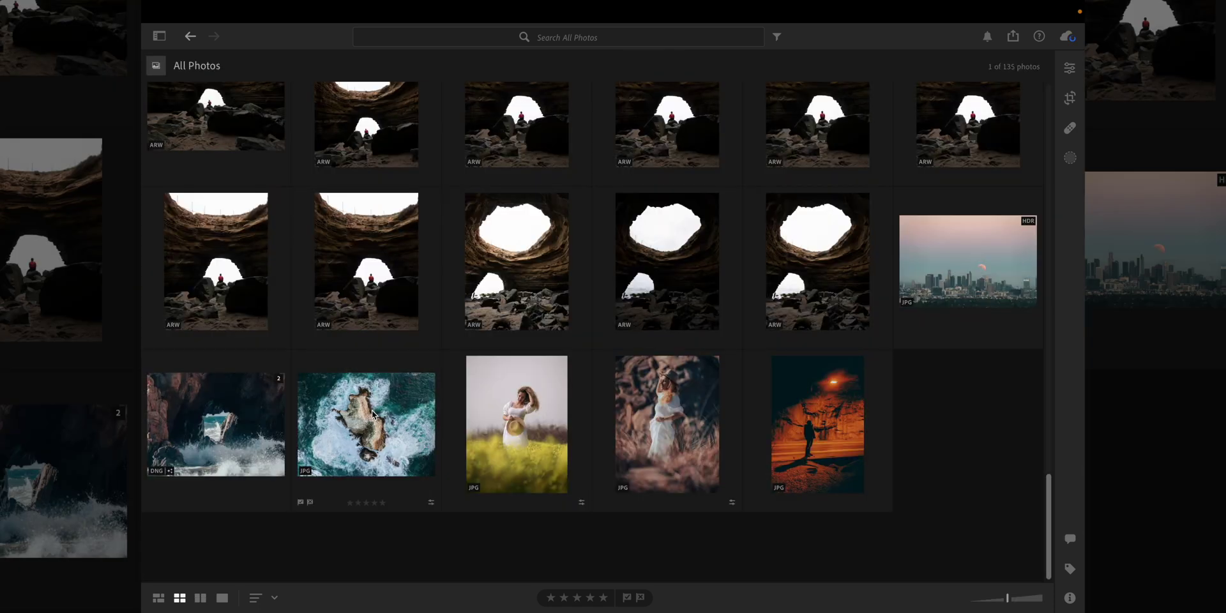
{"action": "double_click", "coordinate": [371, 410]}
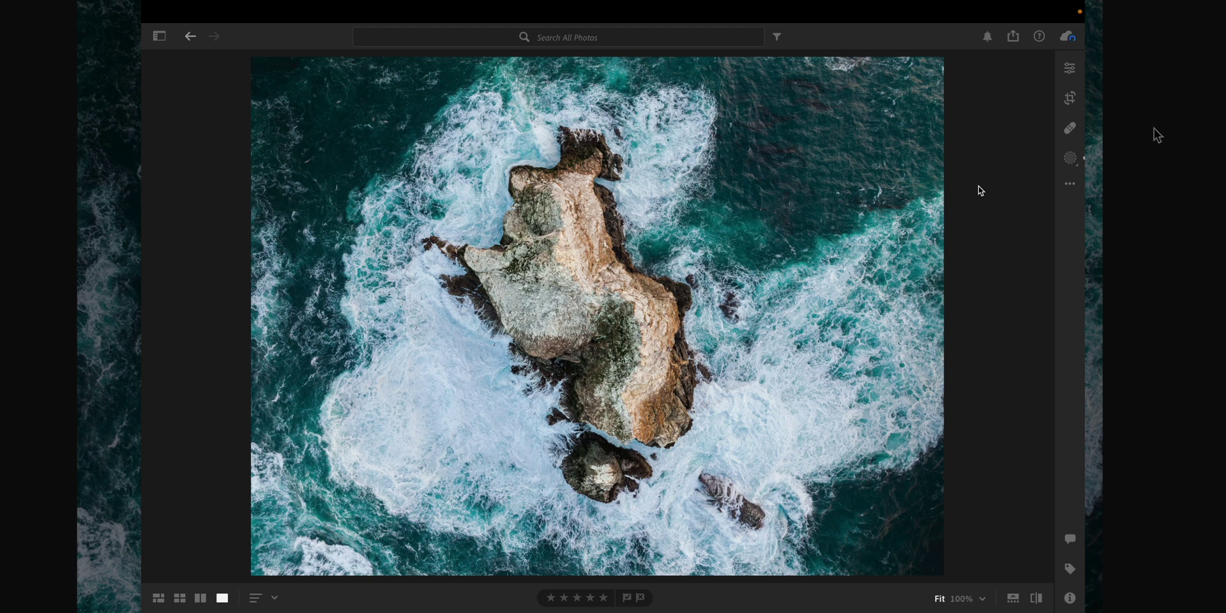
{"action": "left_click", "coordinate": [1070, 158]}
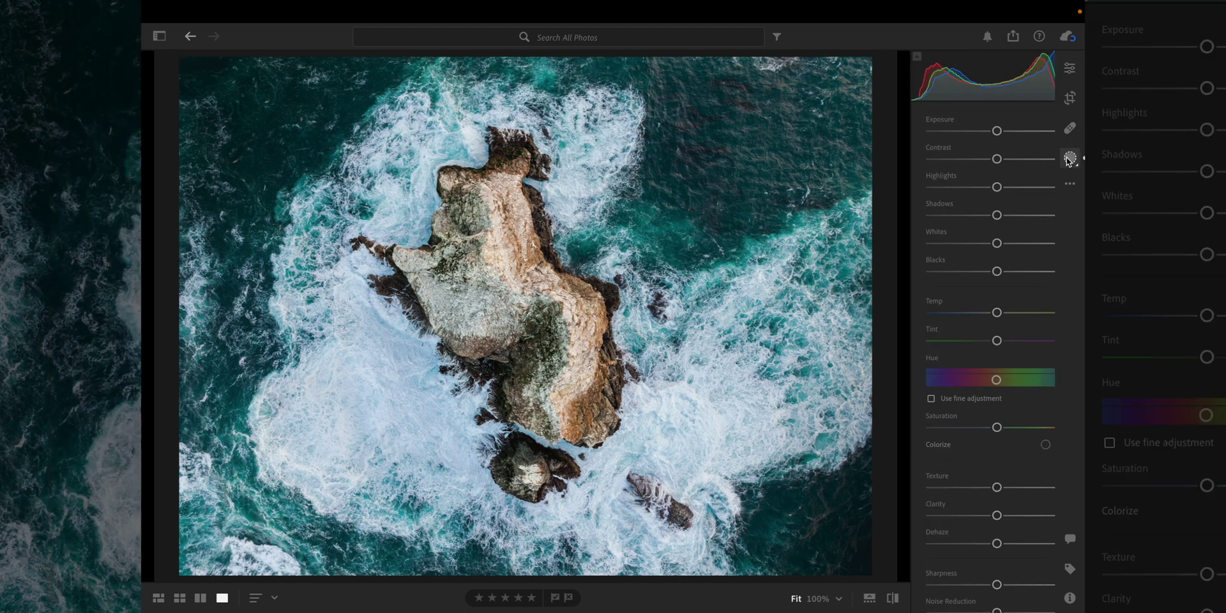
{"action": "left_click", "coordinate": [863, 121]}
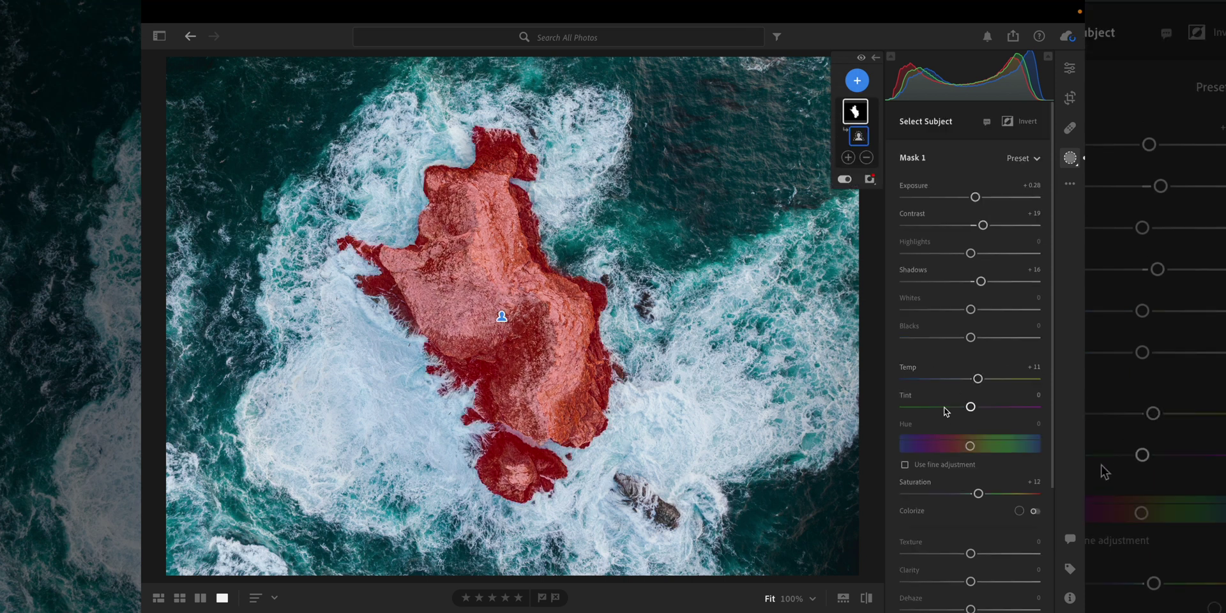
{"action": "left_click_drag", "start_coordinate": [978, 378], "coordinate": [1006, 381]}
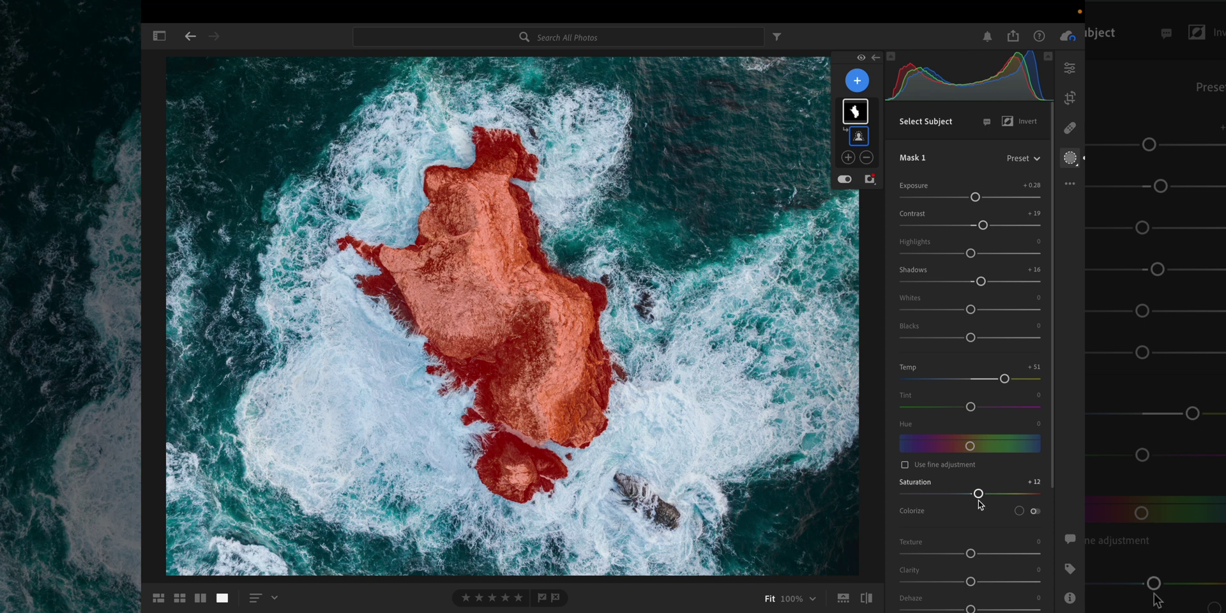
{"action": "left_click_drag", "start_coordinate": [970, 552], "coordinate": [1019, 581]}
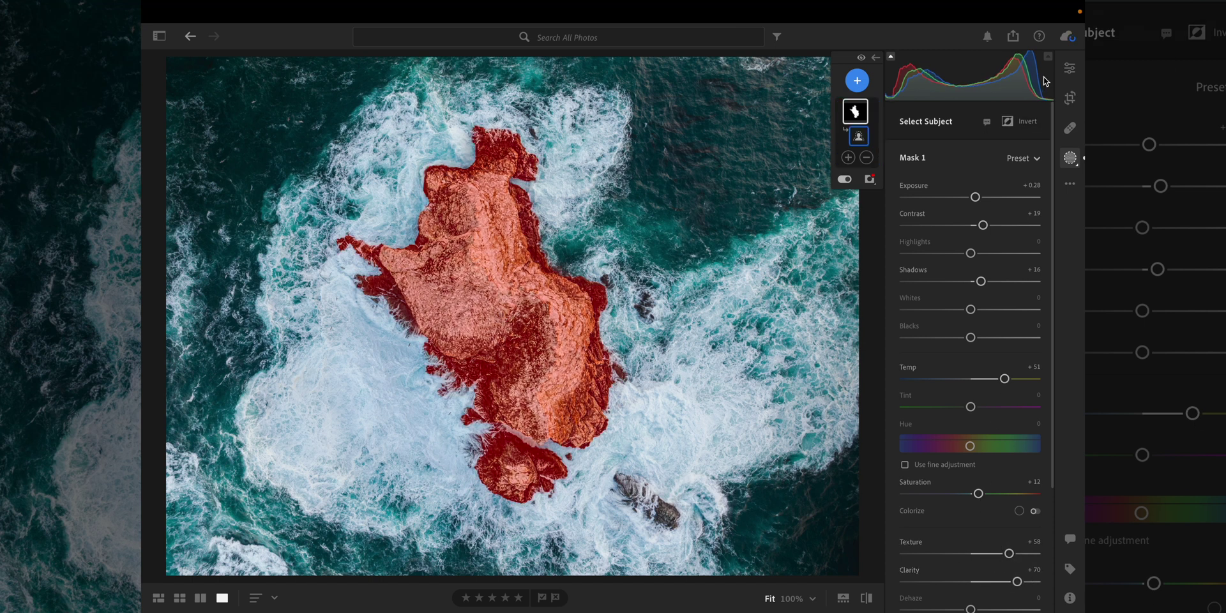
Leave masking and toggle between the edited and original aerial photo.
{"action": "key", "text": "e"}
{"action": "key", "text": "backslash"}
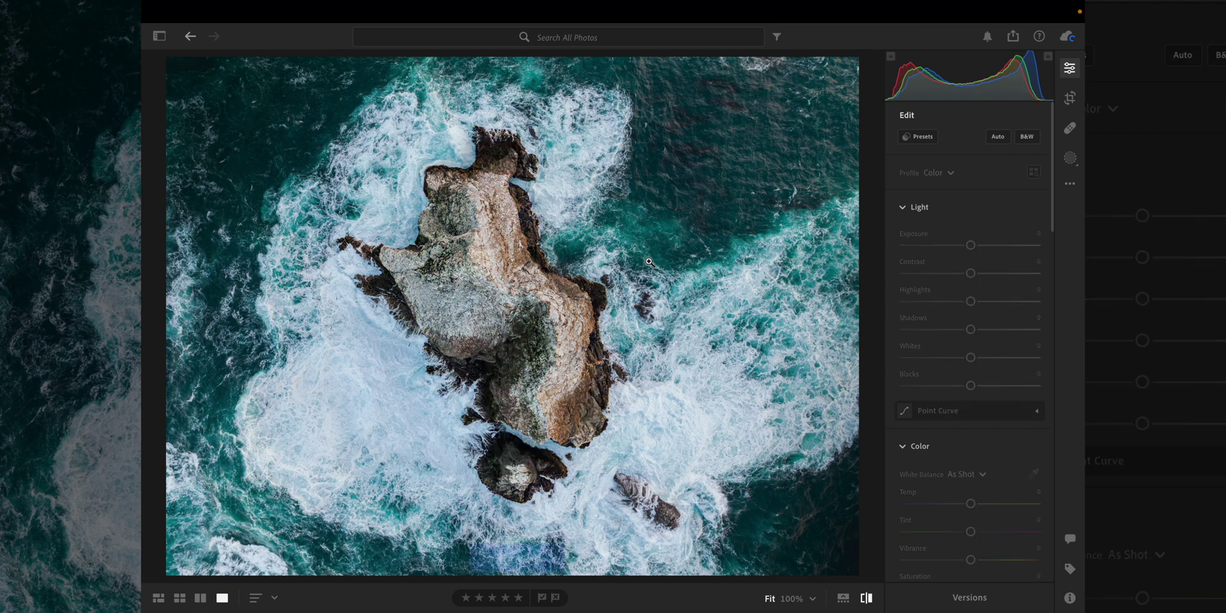
{"action": "key", "text": "backslash"}
{"action": "key", "text": "backslash"}
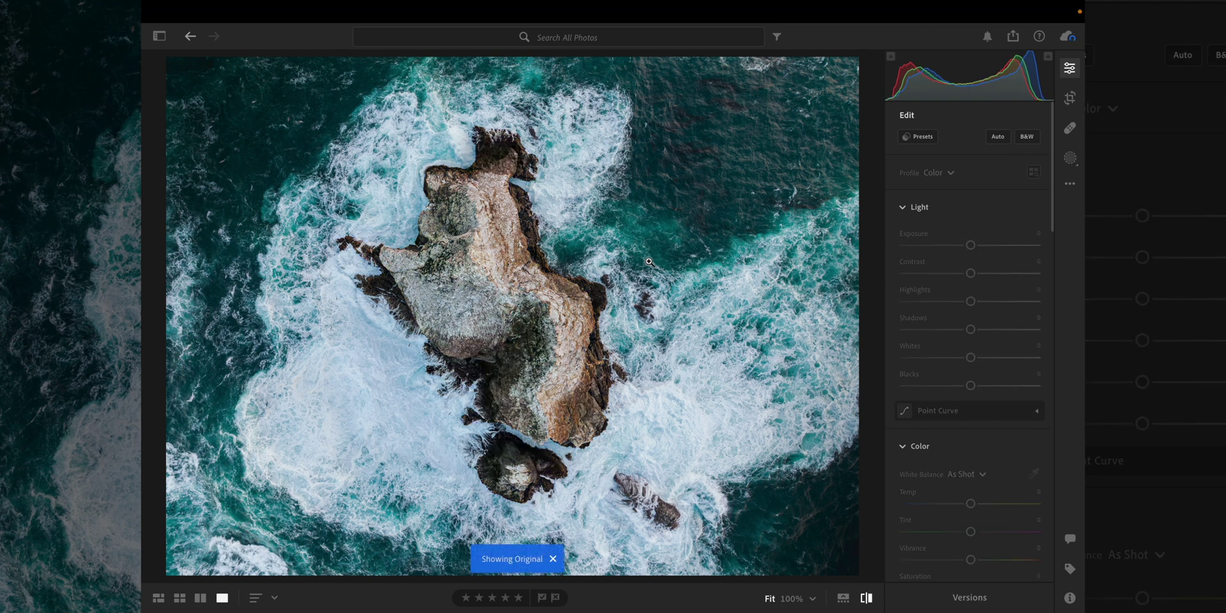
{"action": "key", "text": "backslash"}
Copy Mask 1 from the aerial rock photo, then open the two-hikers blue-sky photo from All Photos.
{"action": "left_click", "coordinate": [1063, 161]}
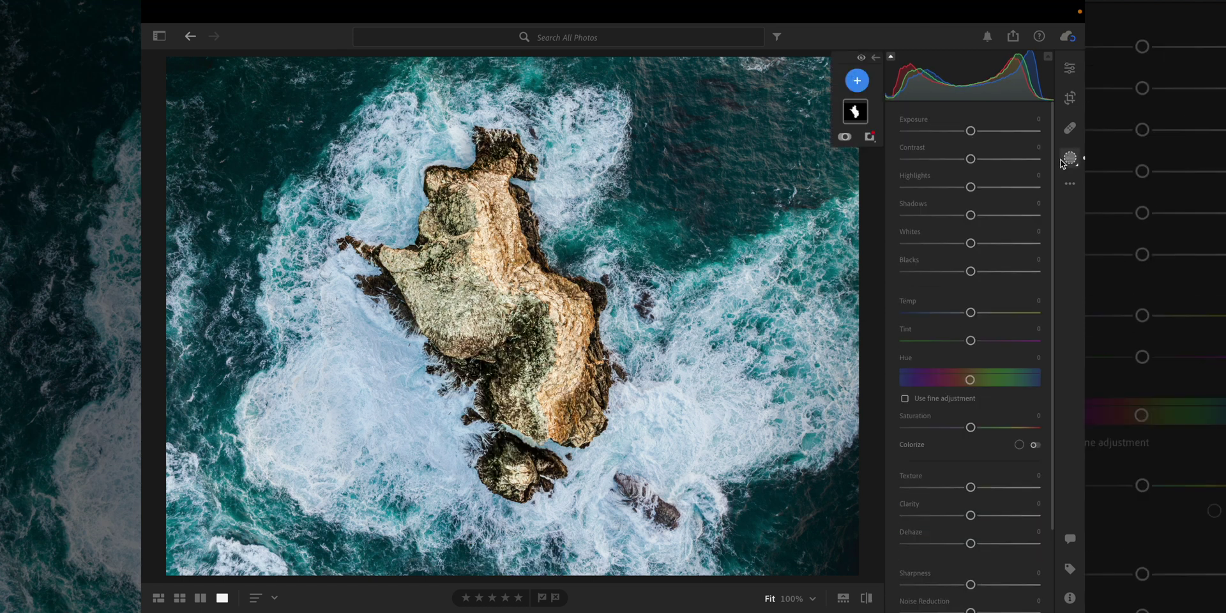
{"action": "right_click", "coordinate": [855, 112]}
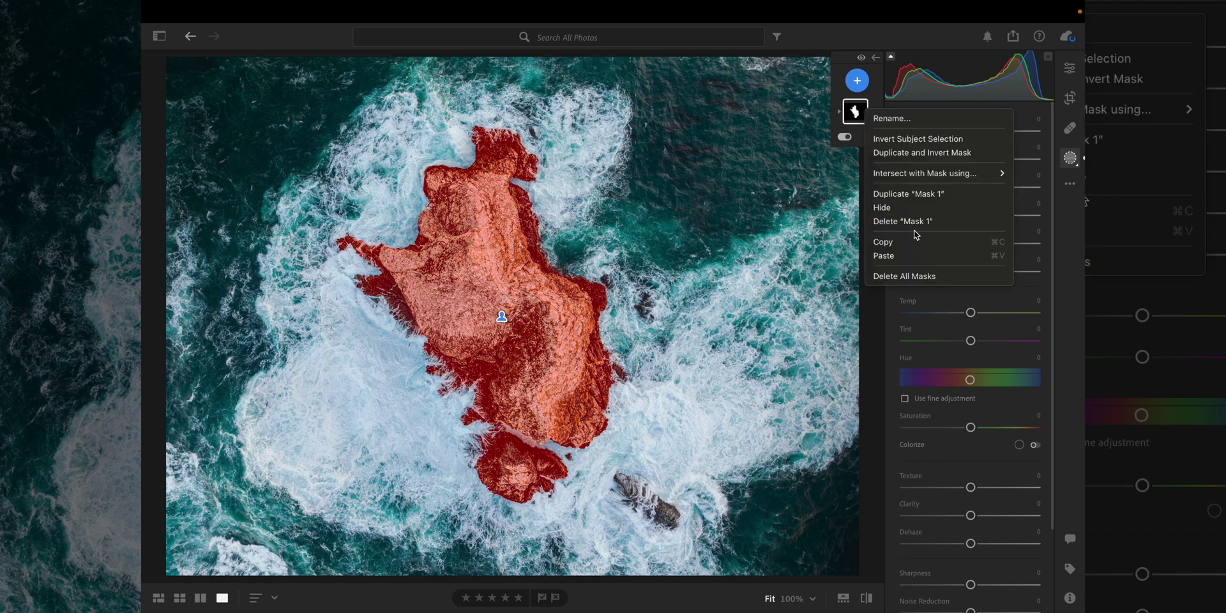
{"action": "left_click", "coordinate": [883, 242]}
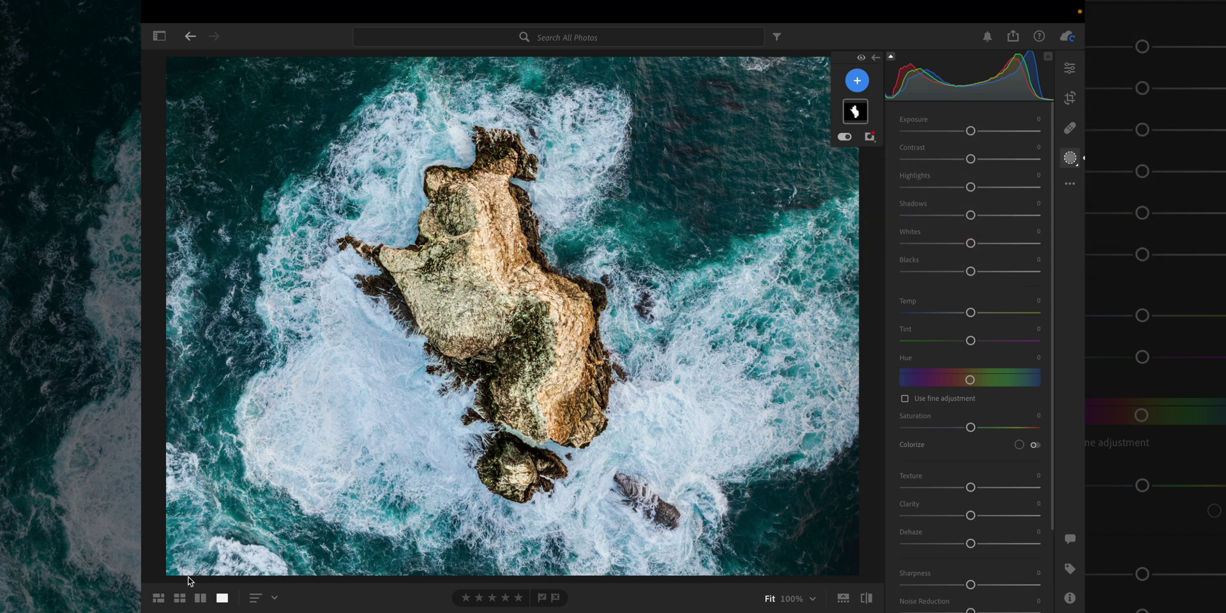
{"action": "left_click", "coordinate": [183, 598]}
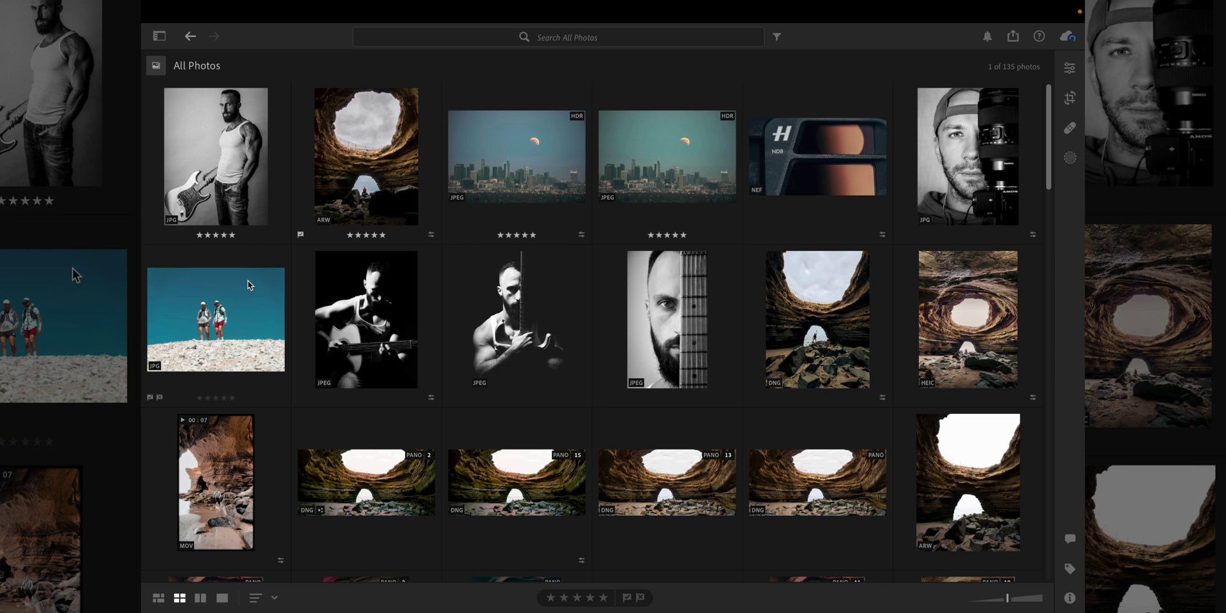
{"action": "double_click", "coordinate": [248, 284]}
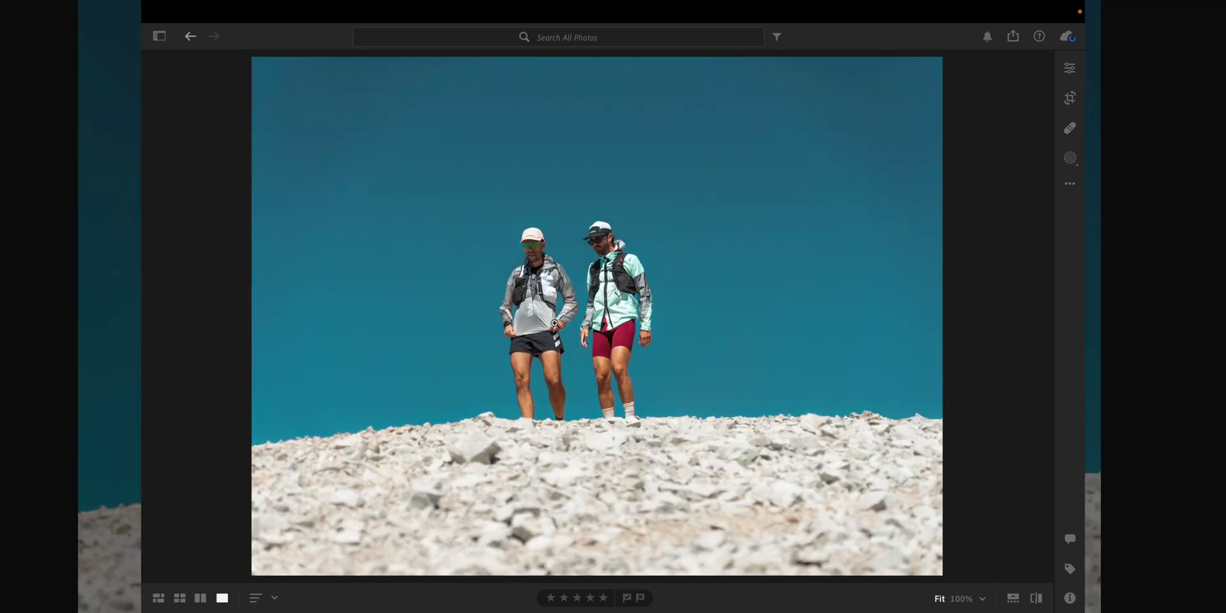
Paste the copied rock mask onto the hikers photo with Photo > Paste Mask, creating Mask 1 Copy.
{"action": "left_click", "coordinate": [1067, 159]}
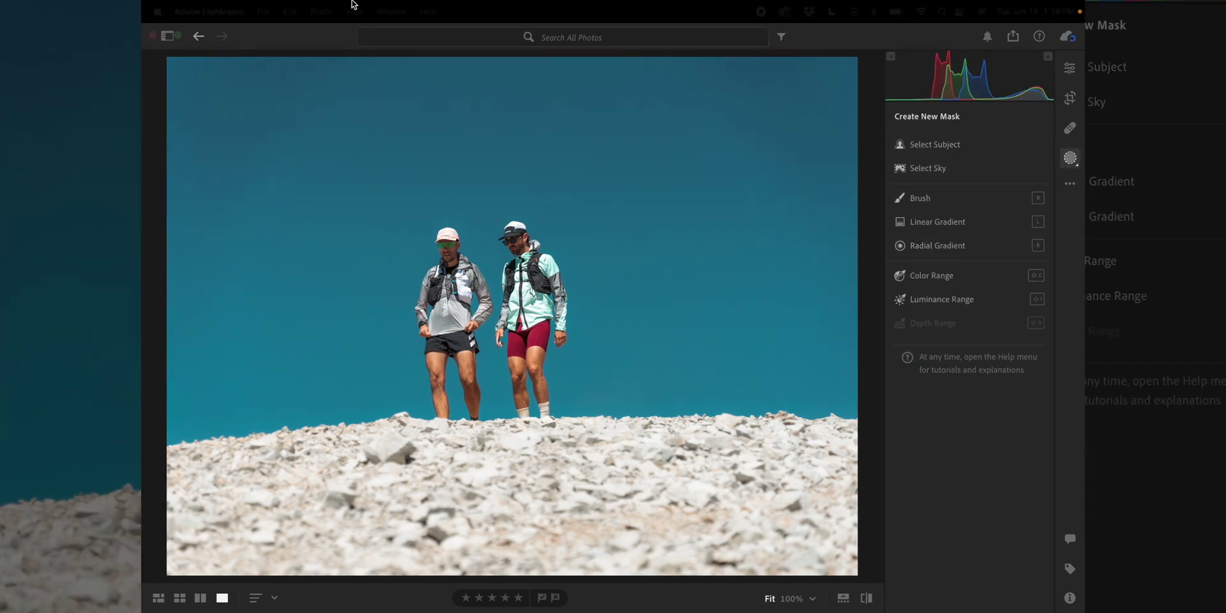
{"action": "left_click", "coordinate": [322, 11]}
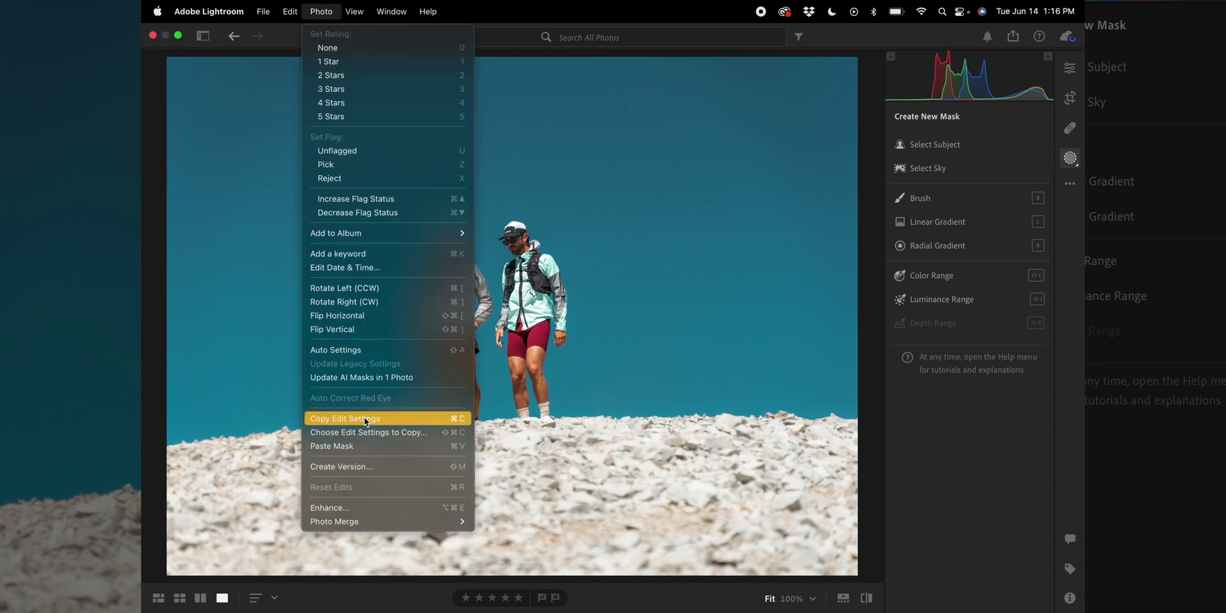
{"action": "left_click", "coordinate": [361, 446]}
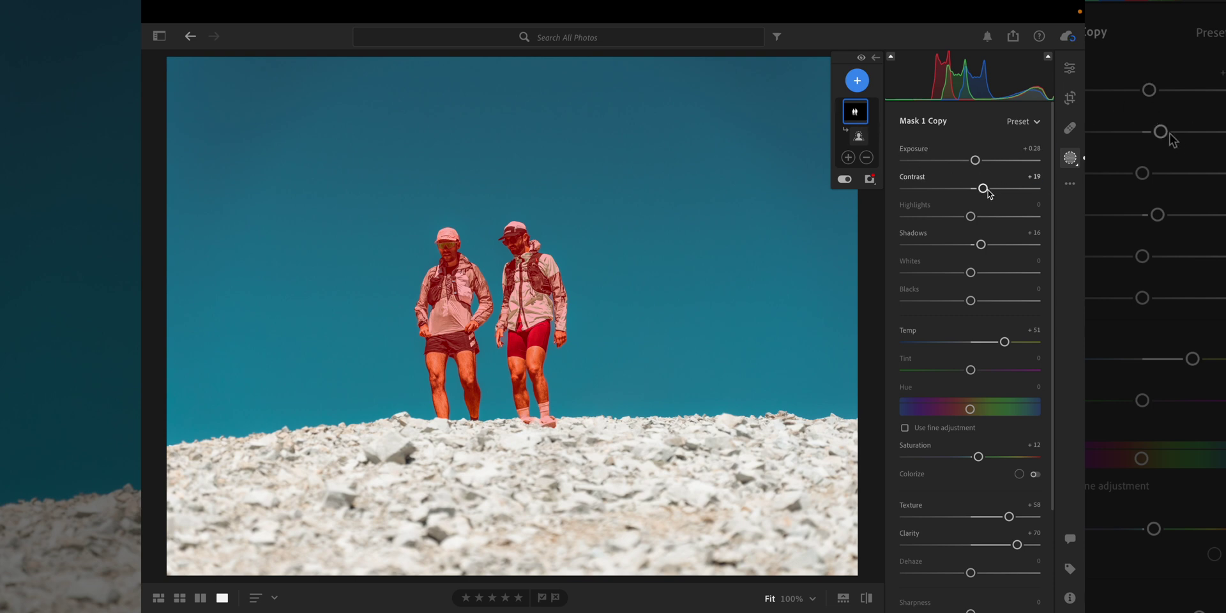
Leave masking and toggle Showing Original to compare the hikers photo with its unedited version.
{"action": "key", "text": "e"}
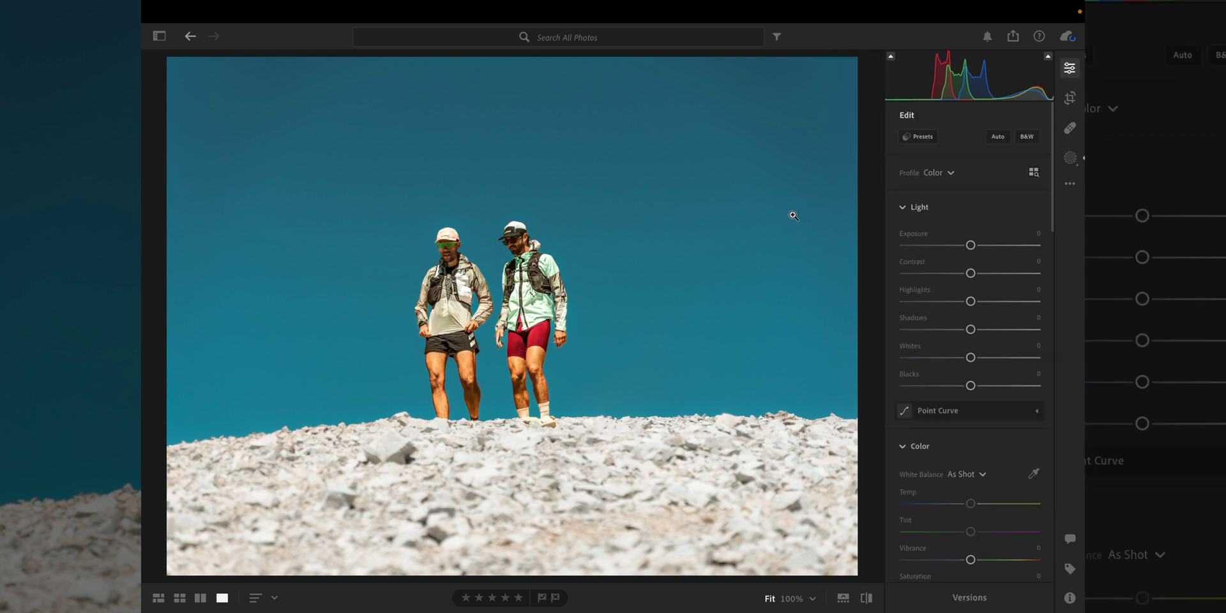
{"action": "key", "text": "backslash"}
{"action": "key", "text": "backslash"}
{"action": "key", "text": "backslash"}
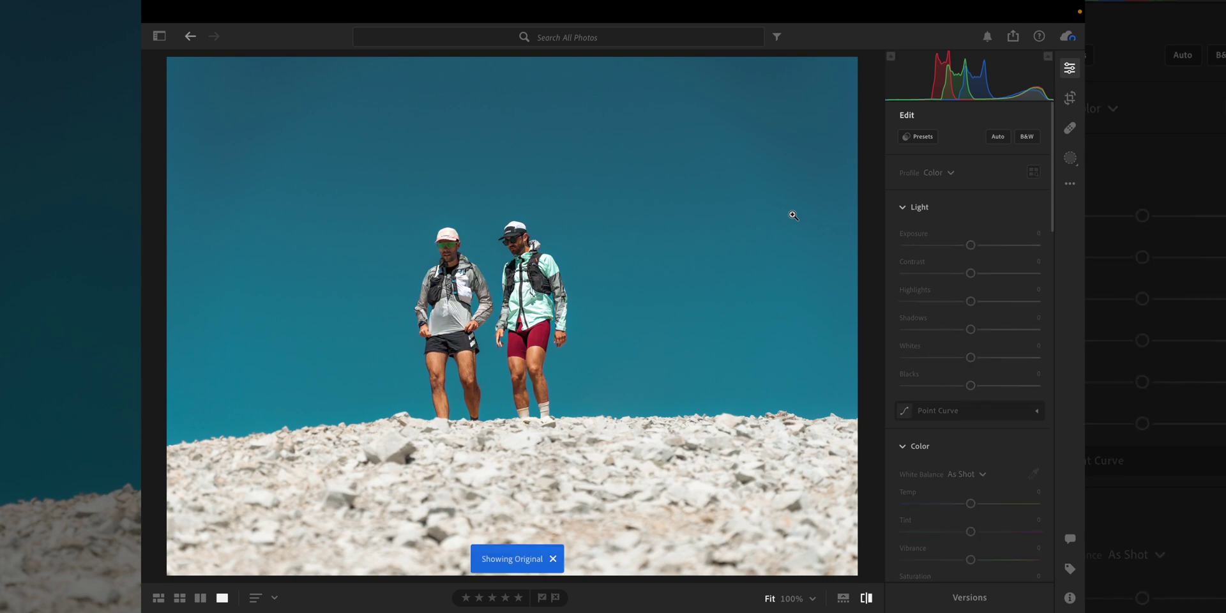
{"action": "key", "text": "backslash"}
{"action": "key", "text": "backslash"}
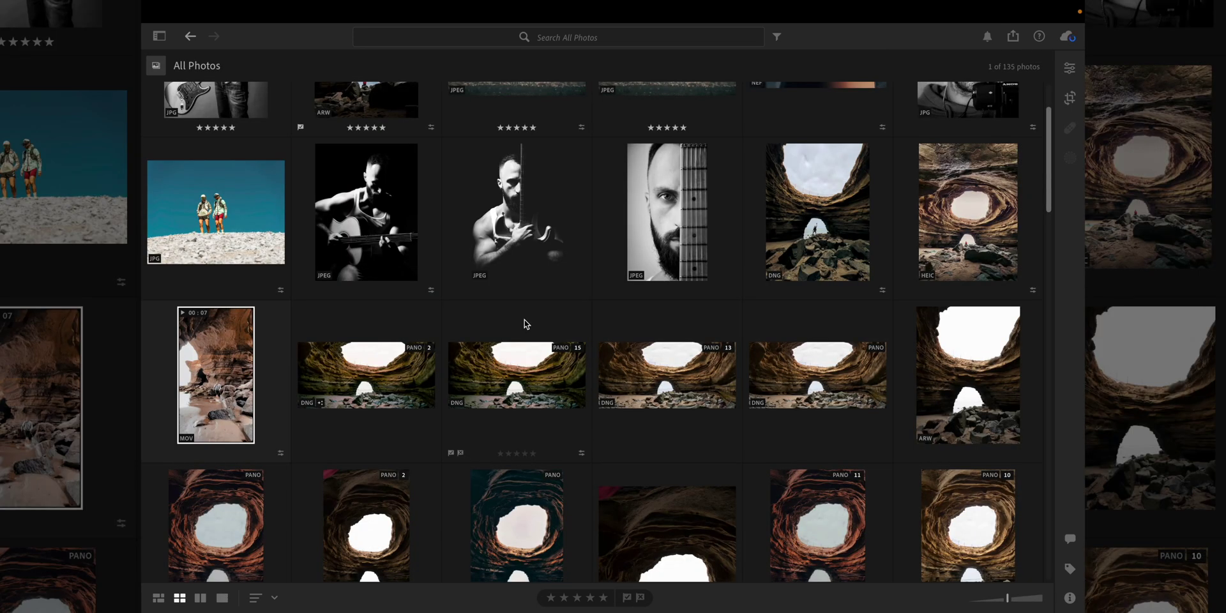
Open the cave MOV clip in Loupe view, rewind it to 00:00, and bring up its adjustments.
{"action": "double_click", "coordinate": [255, 357]}
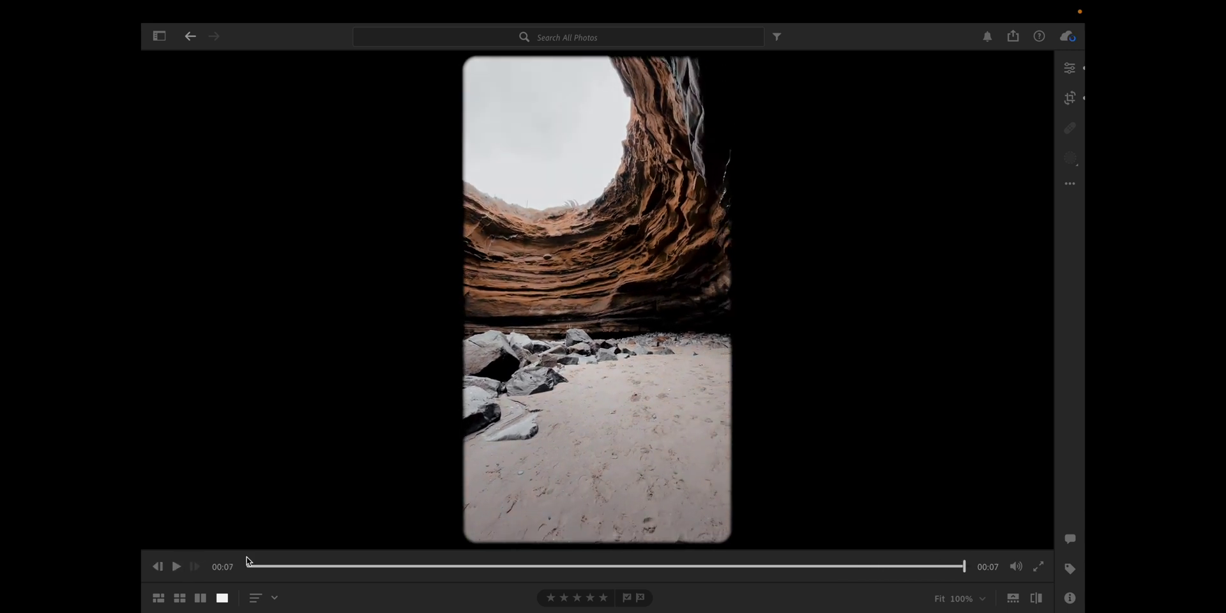
{"action": "left_click_drag", "start_coordinate": [386, 566], "coordinate": [245, 566]}
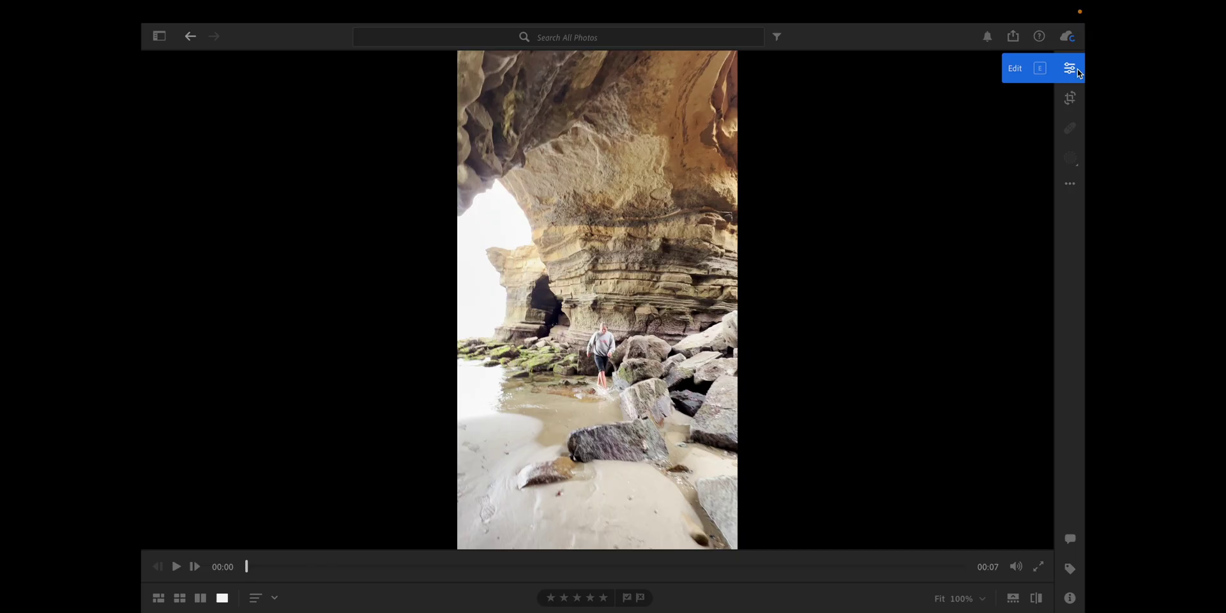
{"action": "left_click", "coordinate": [1077, 68]}
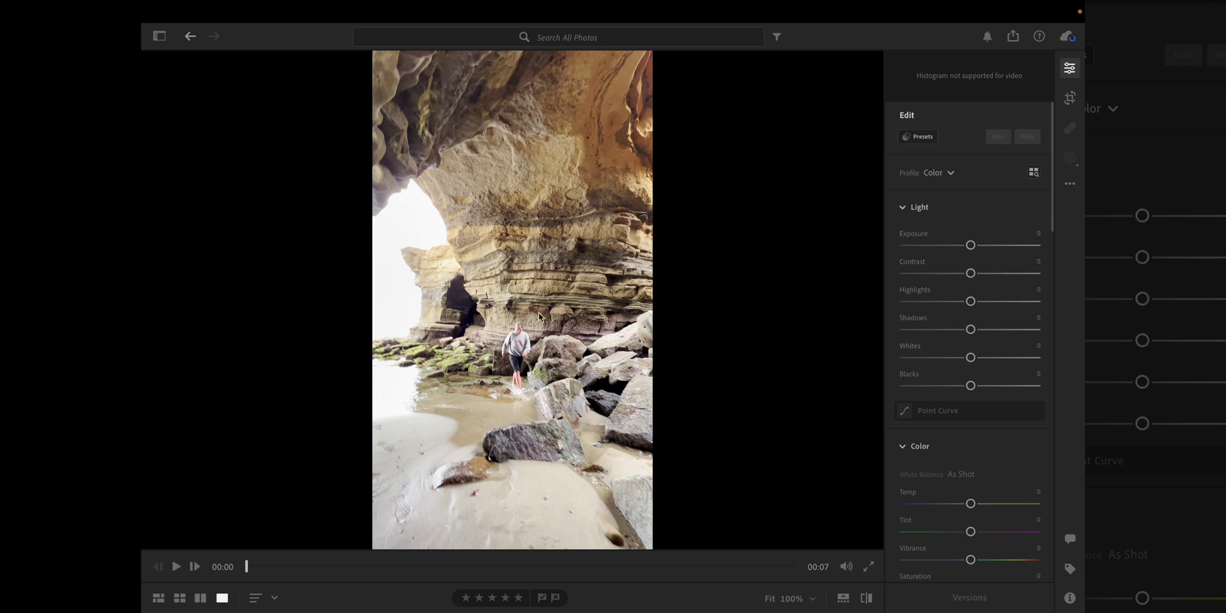
Set the video's Highlights -87, Whites -53, Contrast +63, Shadows -34 and Blacks -17.
{"action": "left_click_drag", "start_coordinate": [969, 301], "coordinate": [913, 300]}
{"action": "left_click_drag", "start_coordinate": [970, 357], "coordinate": [935, 357]}
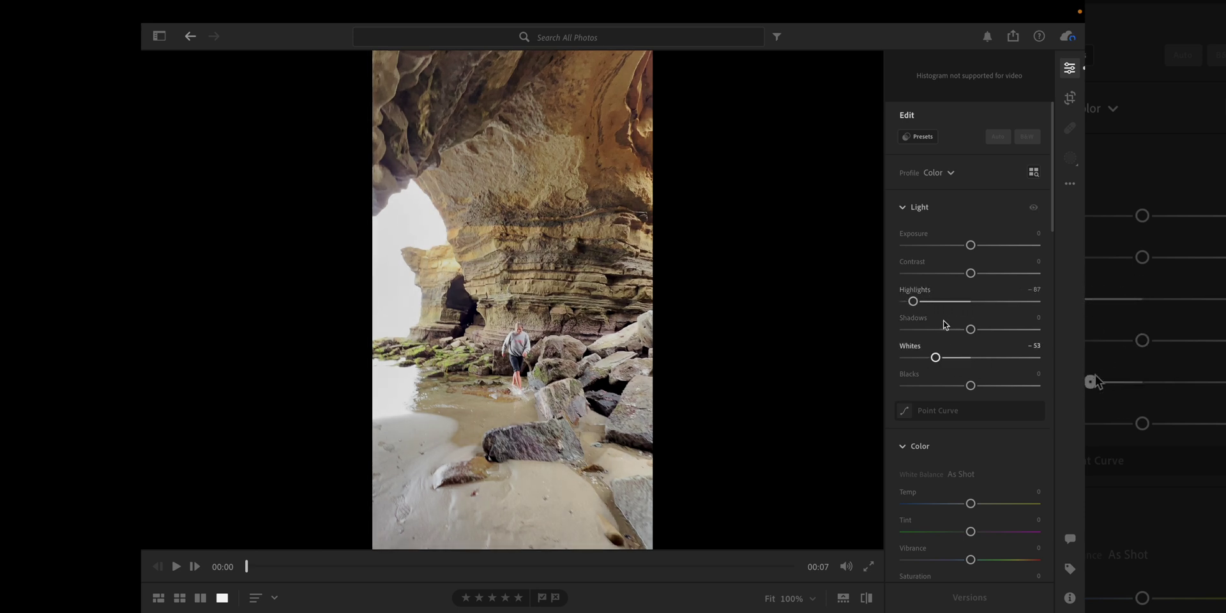
{"action": "left_click_drag", "start_coordinate": [971, 273], "coordinate": [1012, 272]}
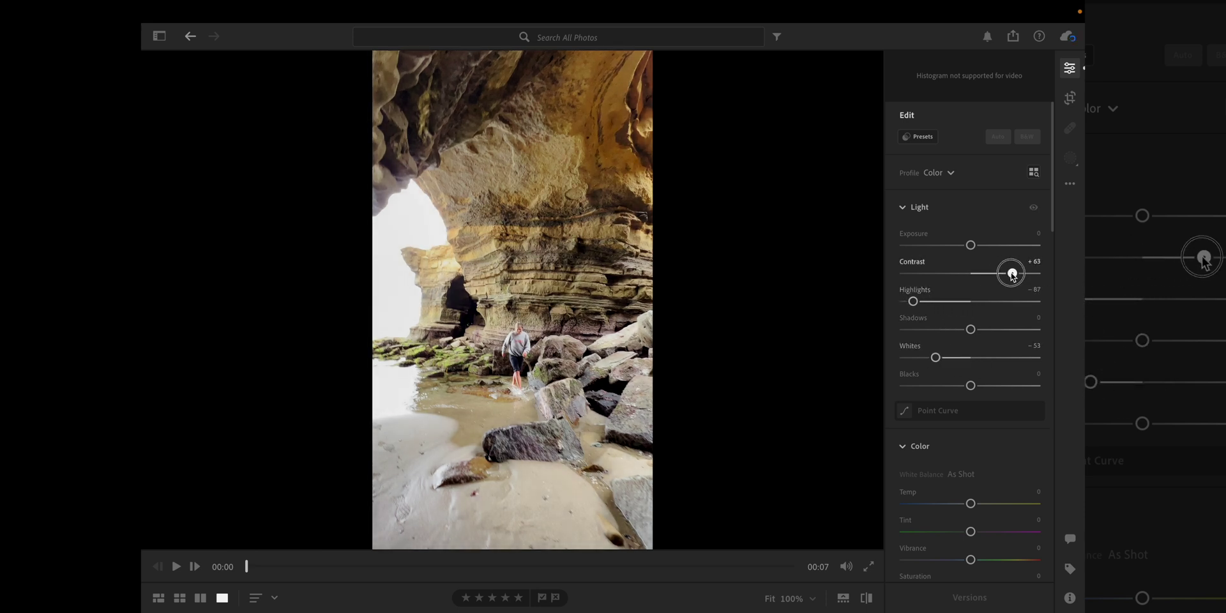
{"action": "mouse_move", "coordinate": [971, 330]}
{"action": "left_mouse_down"}
{"action": "mouse_move", "coordinate": [990, 329]}
{"action": "mouse_move", "coordinate": [925, 329]}
{"action": "mouse_move", "coordinate": [949, 330]}
{"action": "left_mouse_up"}
{"action": "mouse_move", "coordinate": [971, 385]}
{"action": "left_mouse_down"}
{"action": "mouse_move", "coordinate": [939, 385]}
{"action": "mouse_move", "coordinate": [959, 386]}
{"action": "mouse_move", "coordinate": [941, 370]}
{"action": "mouse_move", "coordinate": [1004, 371]}
{"action": "mouse_move", "coordinate": [952, 396]}
{"action": "mouse_move", "coordinate": [976, 397]}
{"action": "left_mouse_up"}
Shift the yellows' Hue to -62 in the Color Mixer.
{"action": "scroll", "coordinate": [993, 381], "scroll_direction": "down", "scroll_amount": 2}
{"action": "scroll", "coordinate": [994, 381], "scroll_direction": "down", "scroll_amount": 6}
{"action": "left_click_drag", "start_coordinate": [970, 342], "coordinate": [929, 348]}
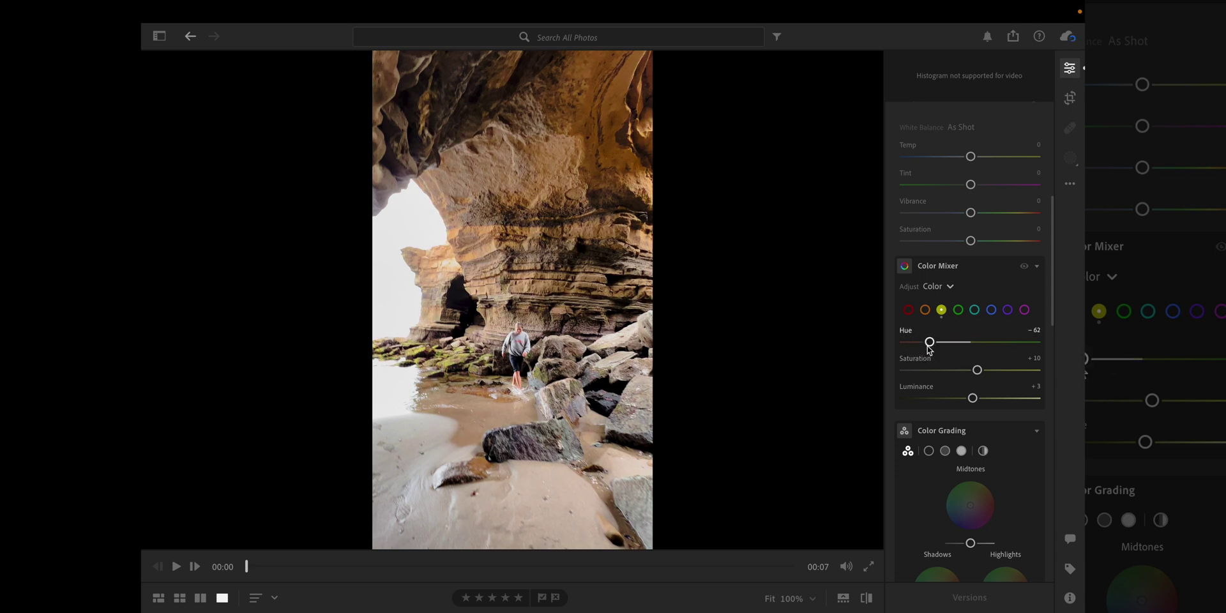
Set greens to Hue +50, Saturation +23, Luminance −30; then Temp −4, Vibrance +11, Saturation +14.
{"action": "left_click", "coordinate": [959, 312]}
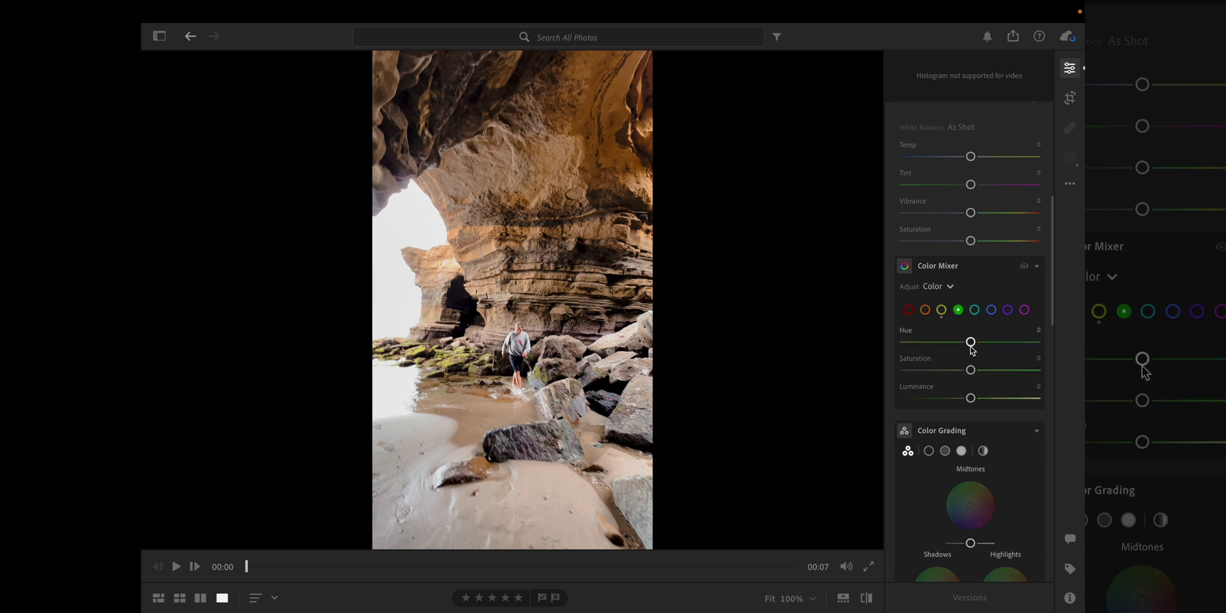
{"action": "left_click_drag", "start_coordinate": [970, 342], "coordinate": [951, 398]}
{"action": "left_click_drag", "start_coordinate": [971, 157], "coordinate": [969, 159]}
{"action": "scroll", "coordinate": [975, 273], "scroll_direction": "up", "scroll_amount": 1}
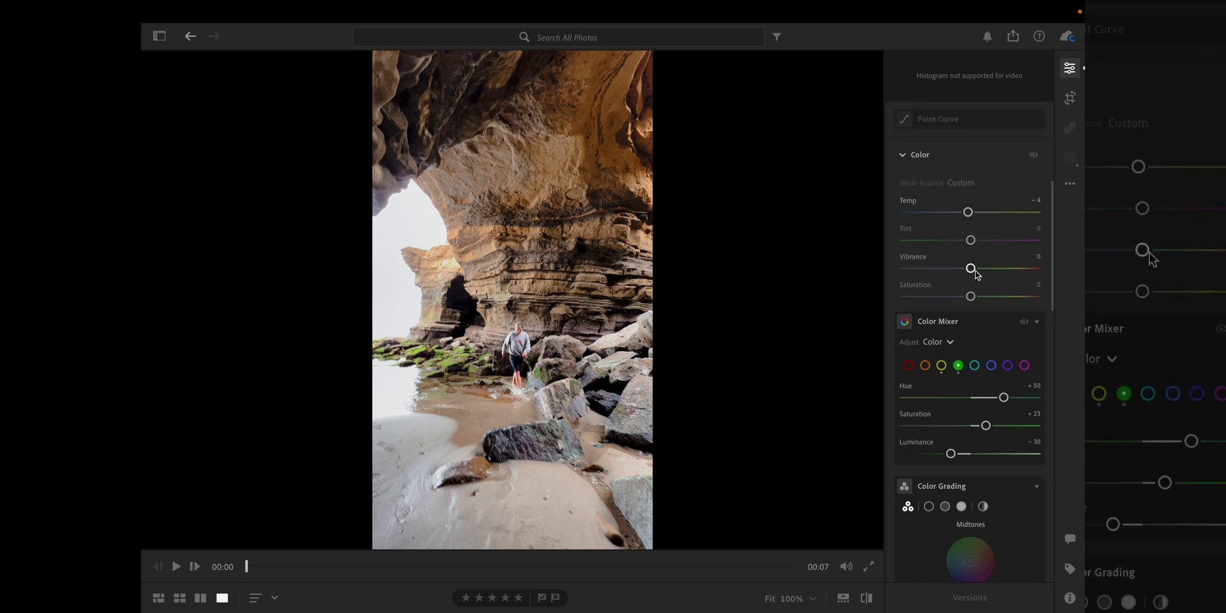
{"action": "left_click_drag", "start_coordinate": [974, 274], "coordinate": [981, 301]}
{"action": "scroll", "coordinate": [975, 293], "scroll_direction": "up", "scroll_amount": 1}
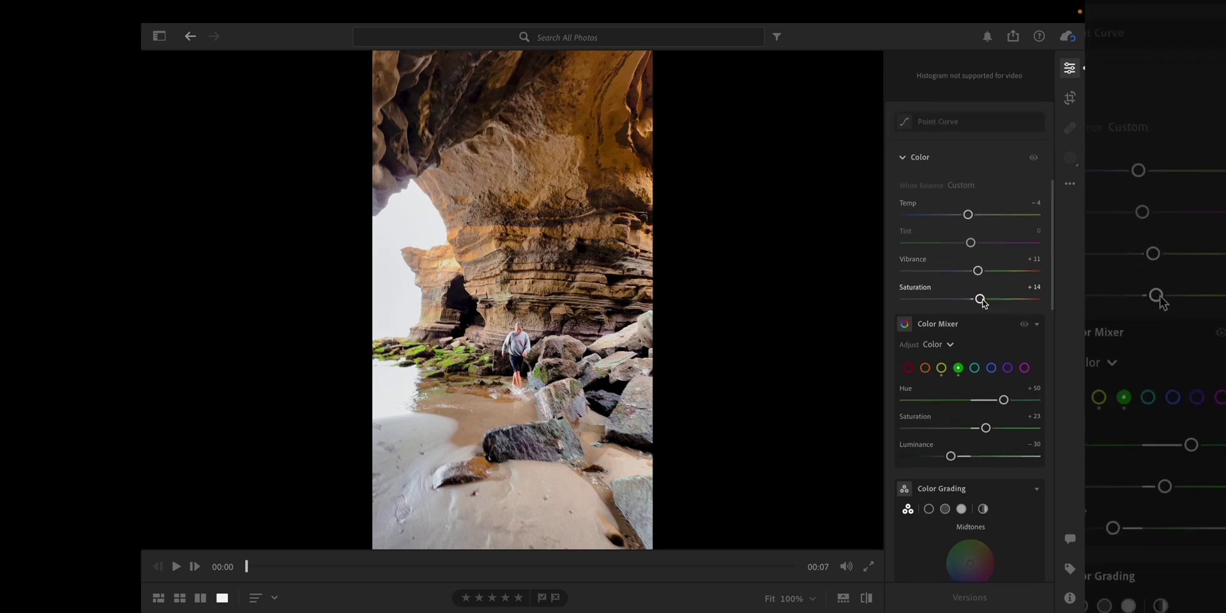
{"action": "scroll", "coordinate": [981, 302], "scroll_direction": "up", "scroll_amount": 5}
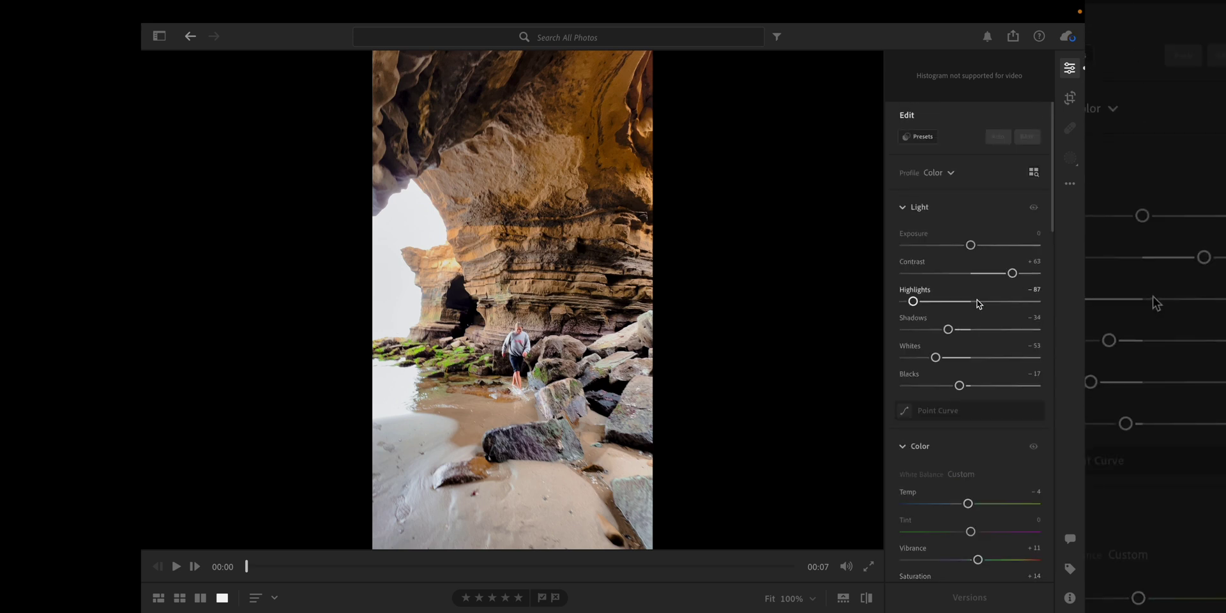
Compare the graded video against its unedited original with the backslash key.
{"action": "key", "text": "backslash"}
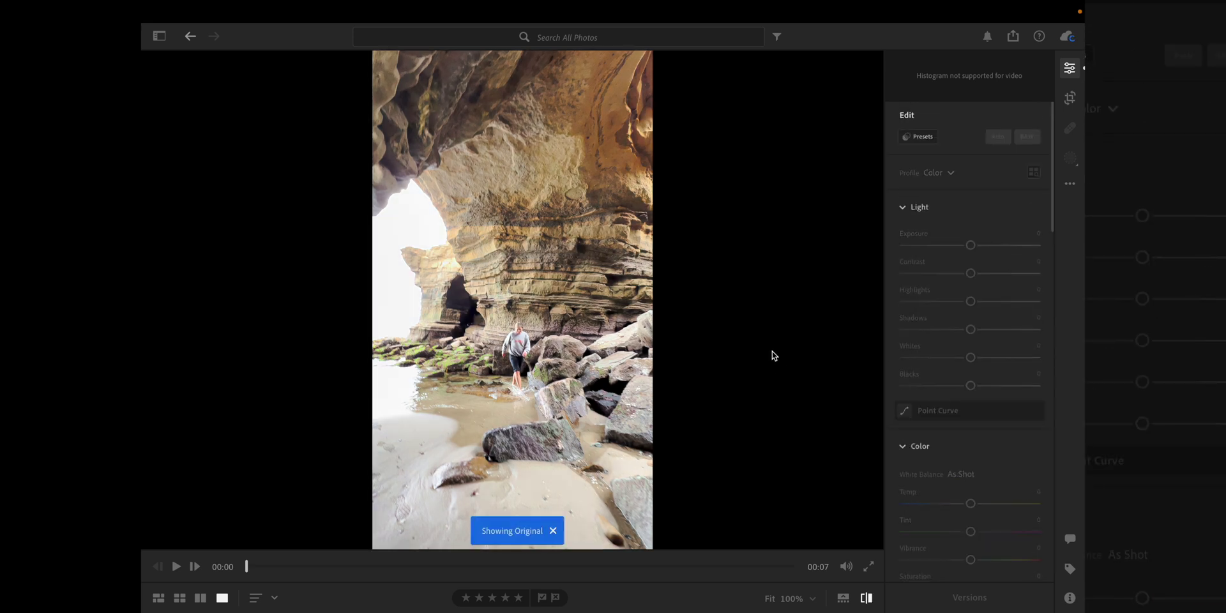
{"action": "key", "text": "backslash"}
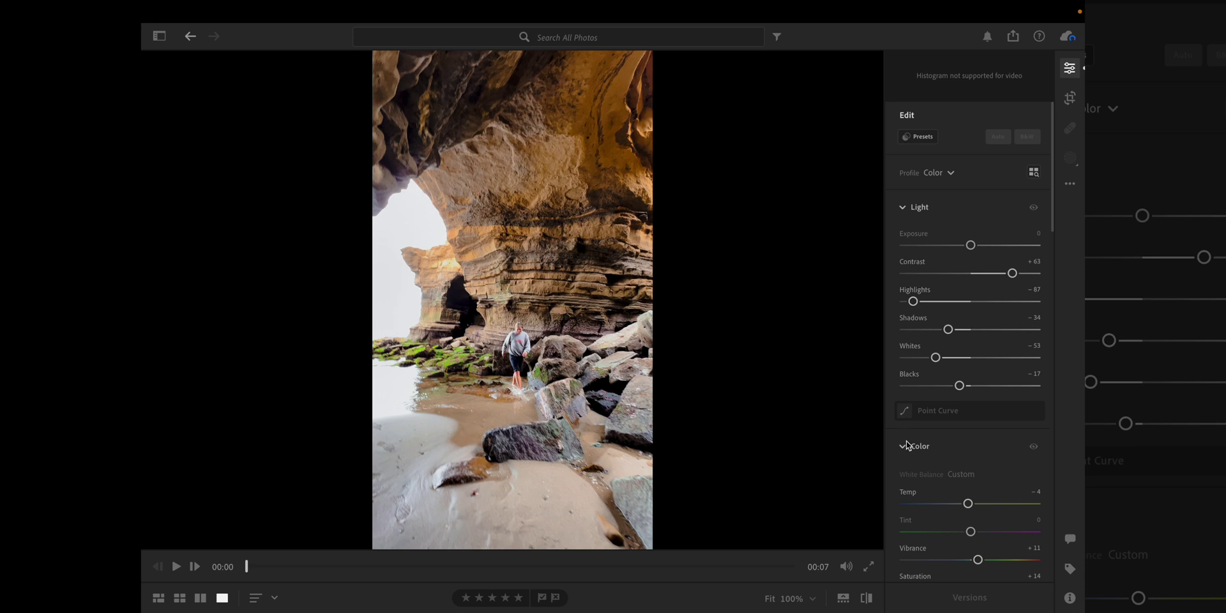
{"action": "left_click", "coordinate": [1068, 99]}
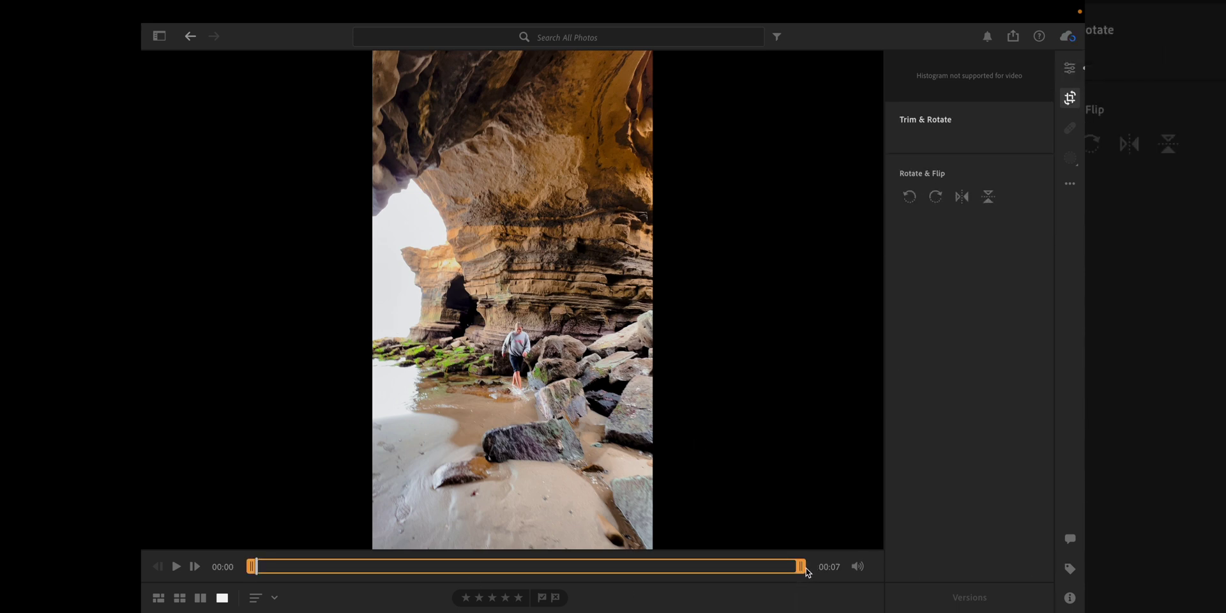
Trim the cave video's end to 00:06 and play back the trimmed clip.
{"action": "left_click_drag", "start_coordinate": [801, 566], "coordinate": [696, 561]}
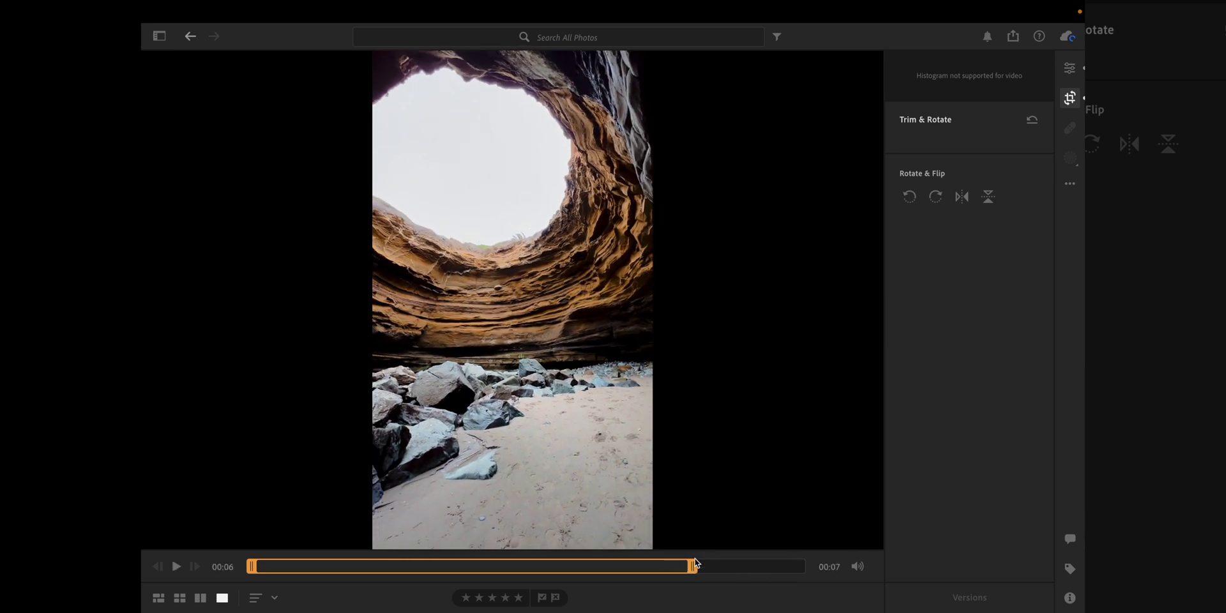
{"action": "left_click", "coordinate": [175, 566]}
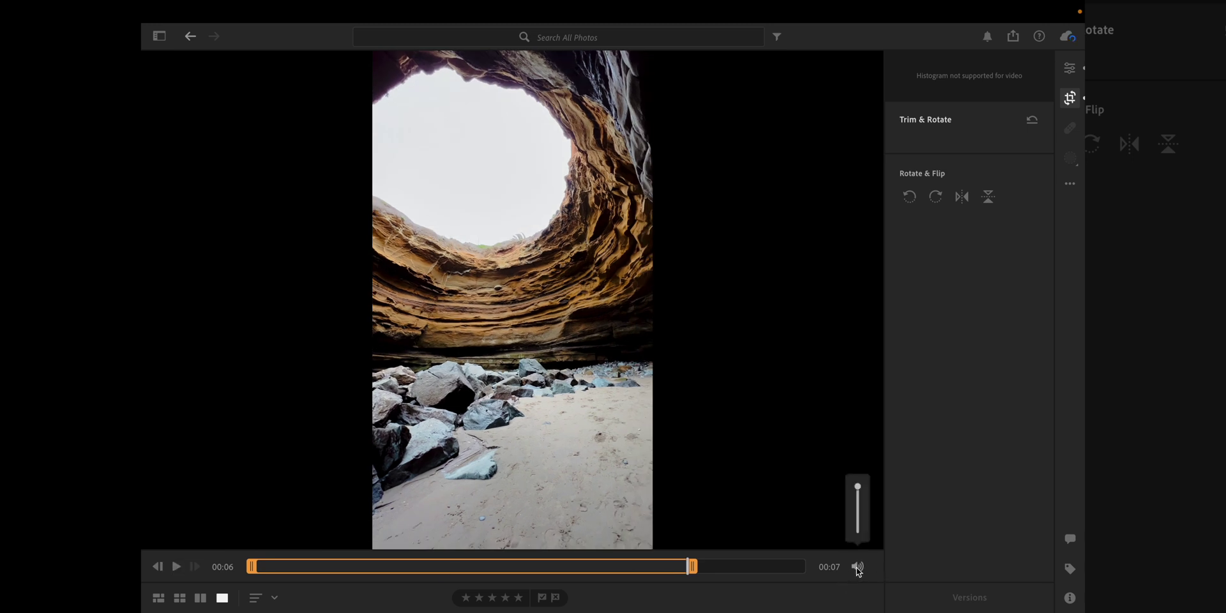
{"action": "left_click", "coordinate": [174, 566]}
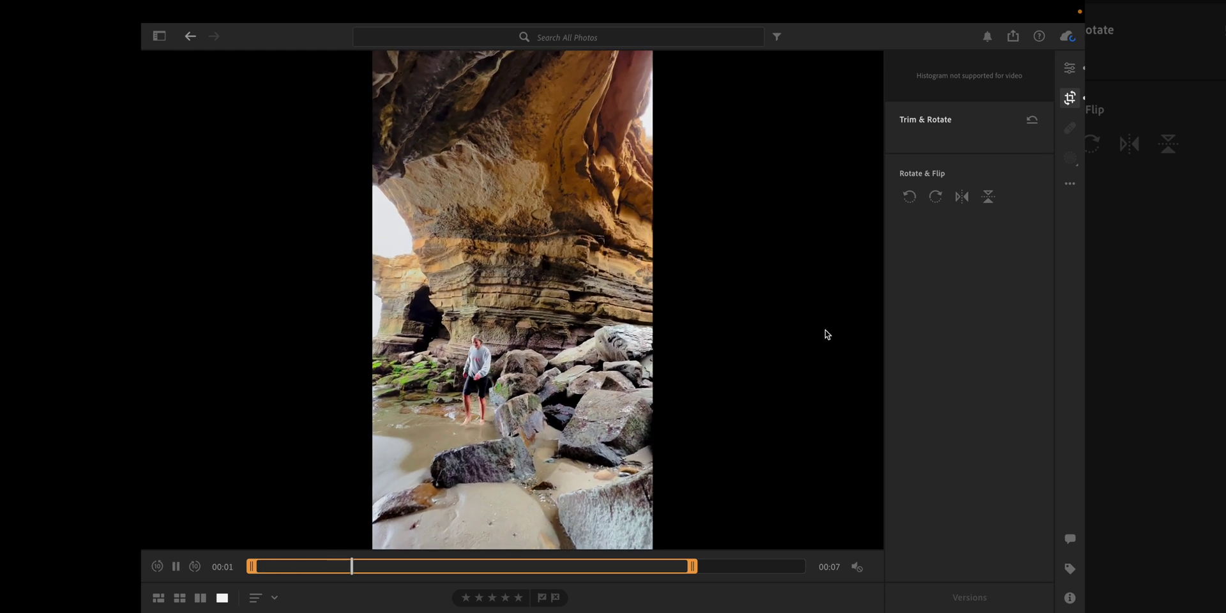
Mirror the video horizontally, flip it upside down and back upright, then return to Edit.
{"action": "left_click", "coordinate": [962, 198]}
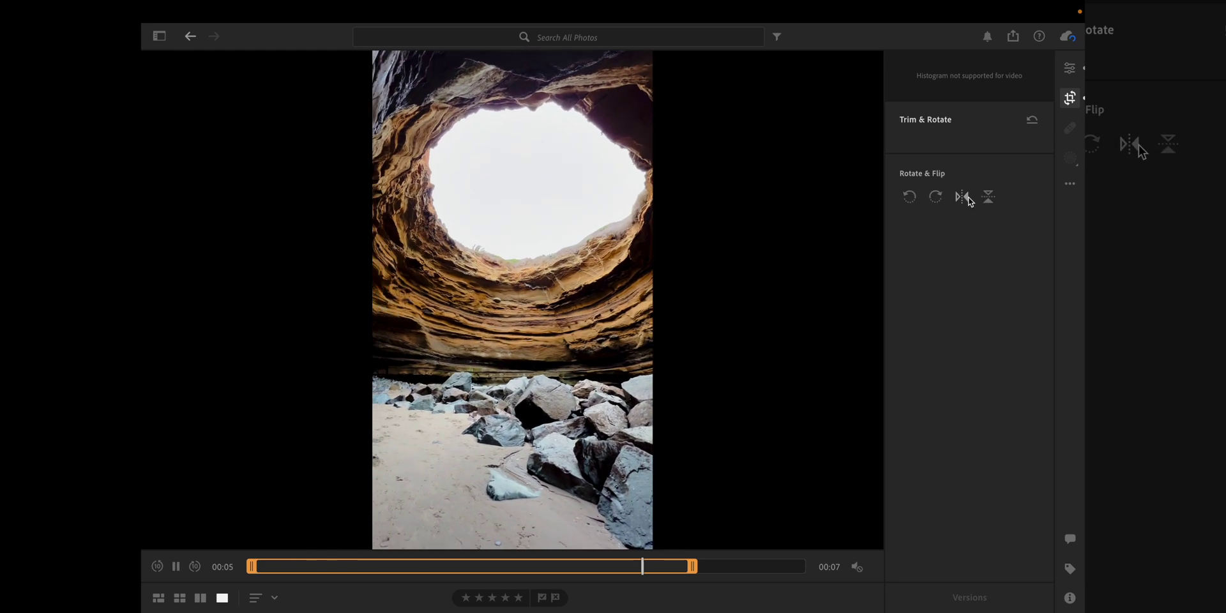
{"action": "left_click", "coordinate": [989, 198]}
{"action": "left_click", "coordinate": [989, 198]}
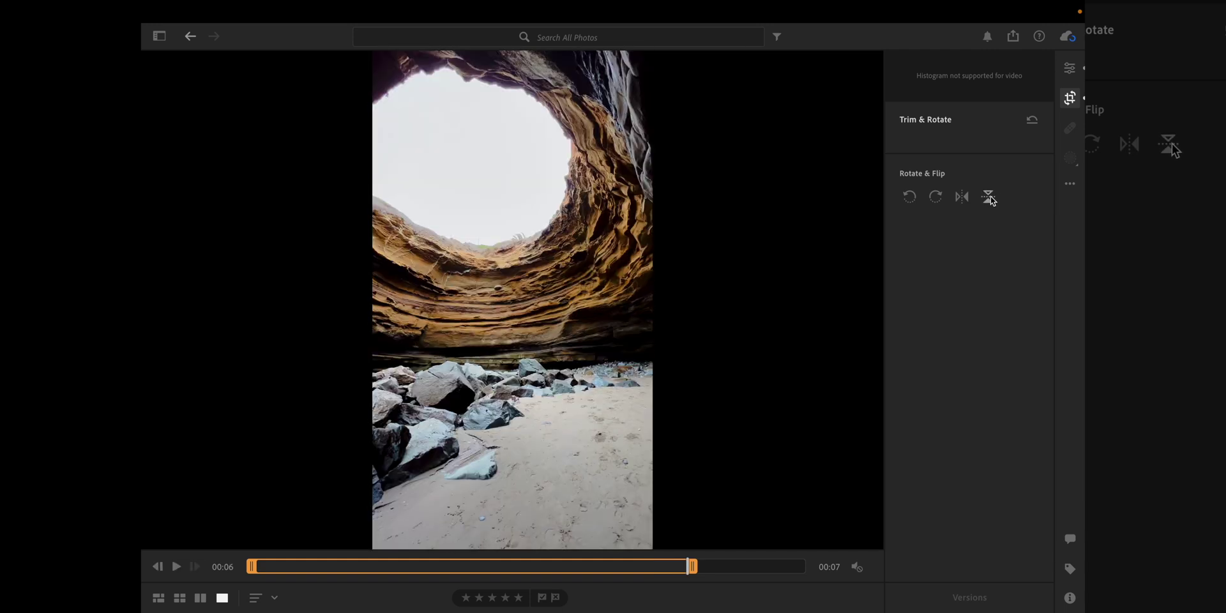
{"action": "left_click", "coordinate": [1070, 75]}
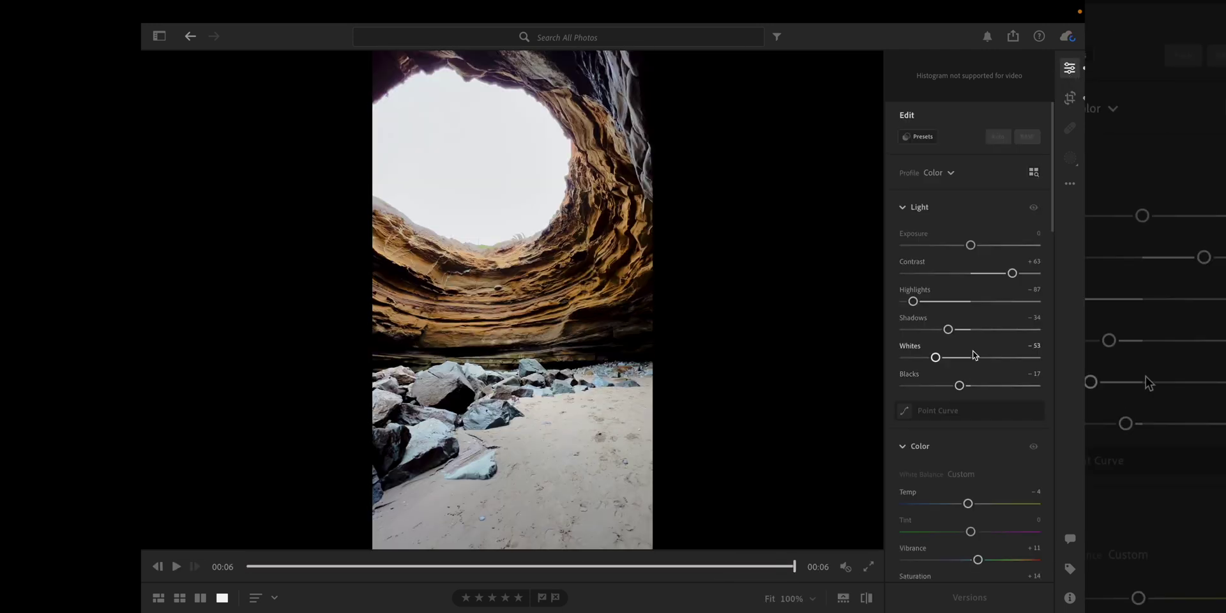